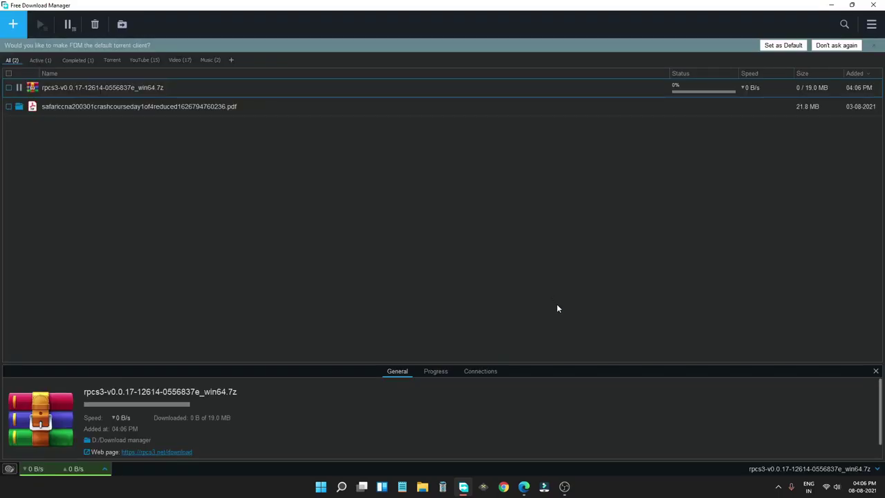
# - Switch to the browser and download the PS3 system software update file from the PlayStation support page through Free Download Manager
pyautogui.hotkey('alt', 'Tab')
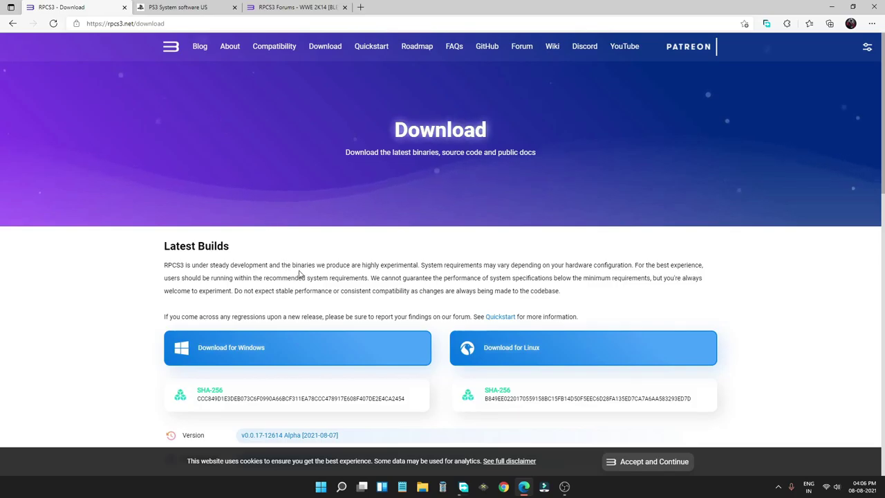
pyautogui.click(198, 7)
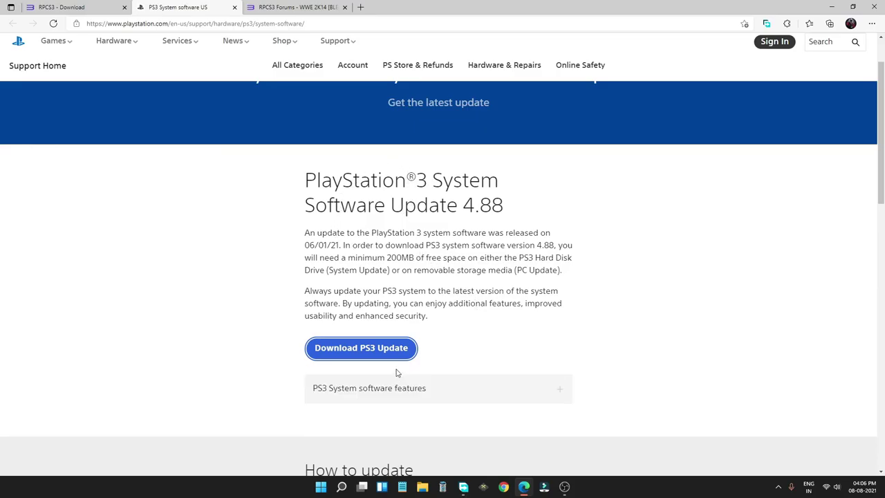
pyautogui.click(379, 356)
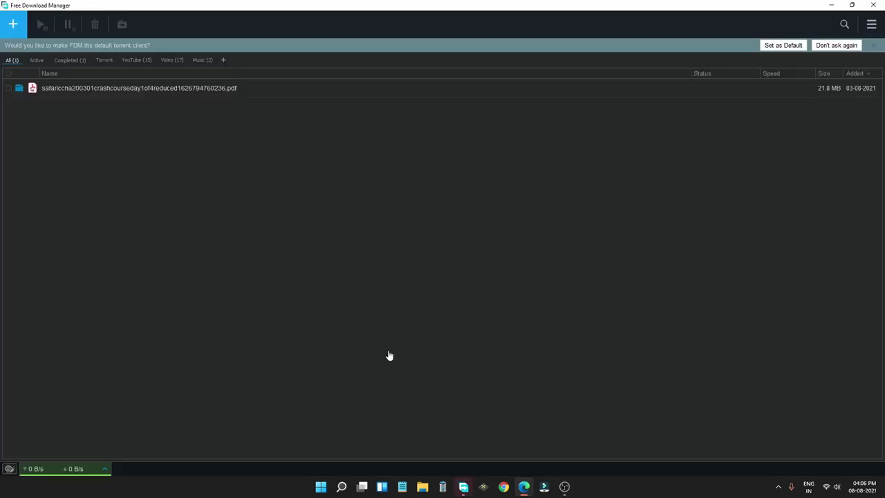
pyautogui.click(538, 290)
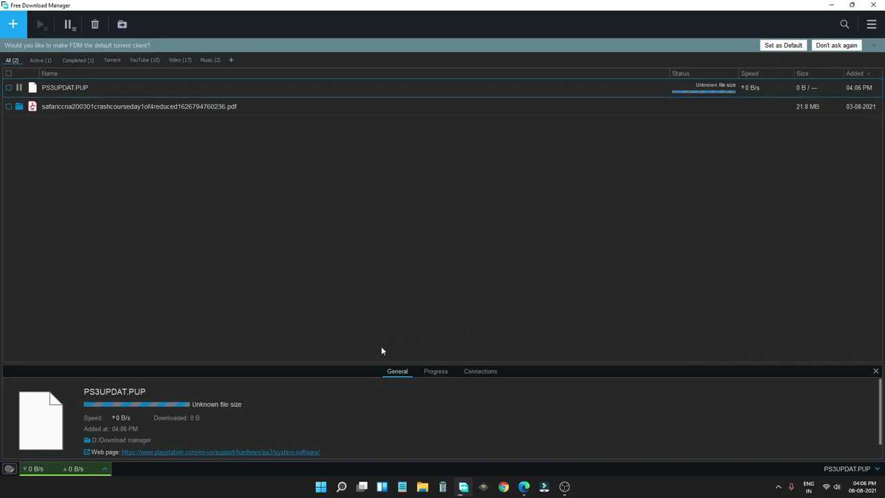
pyautogui.press('super+e')
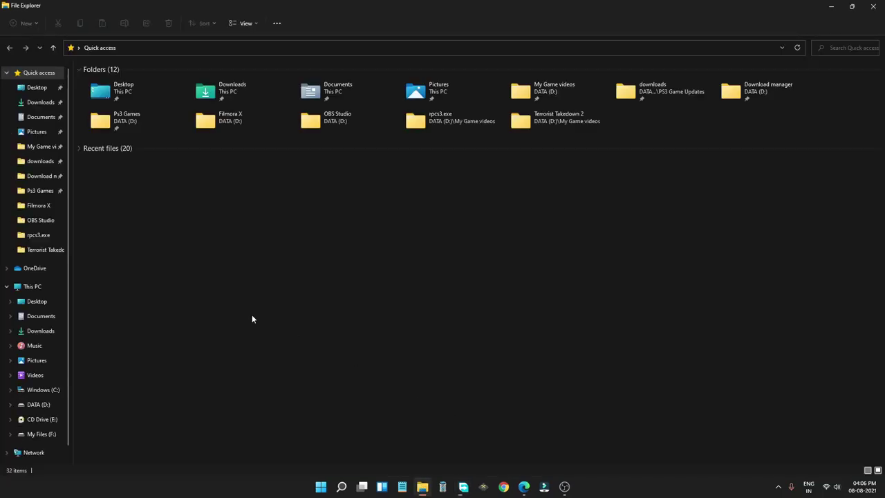
pyautogui.click(43, 176)
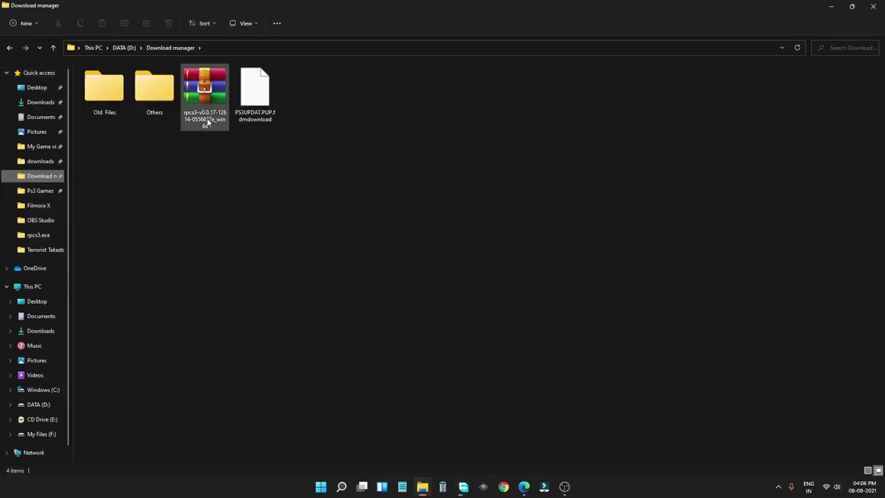
pyautogui.click(204, 116)
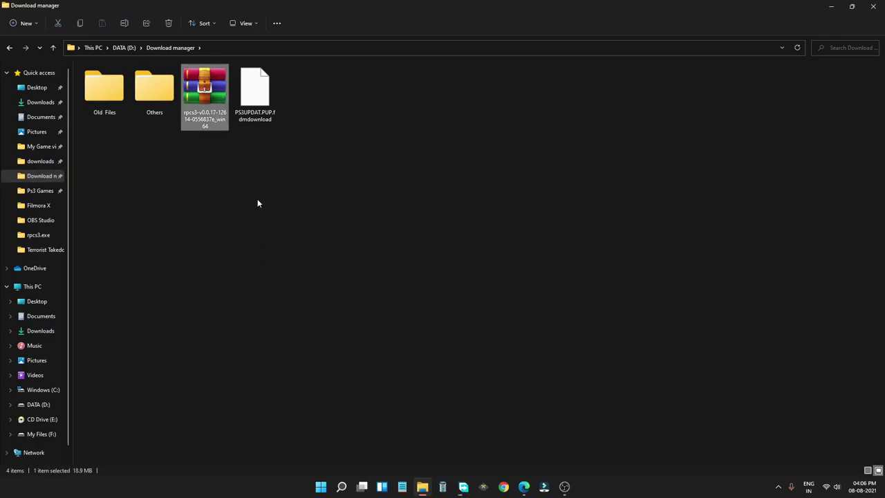
pyautogui.hotkey('ctrl', 'x')
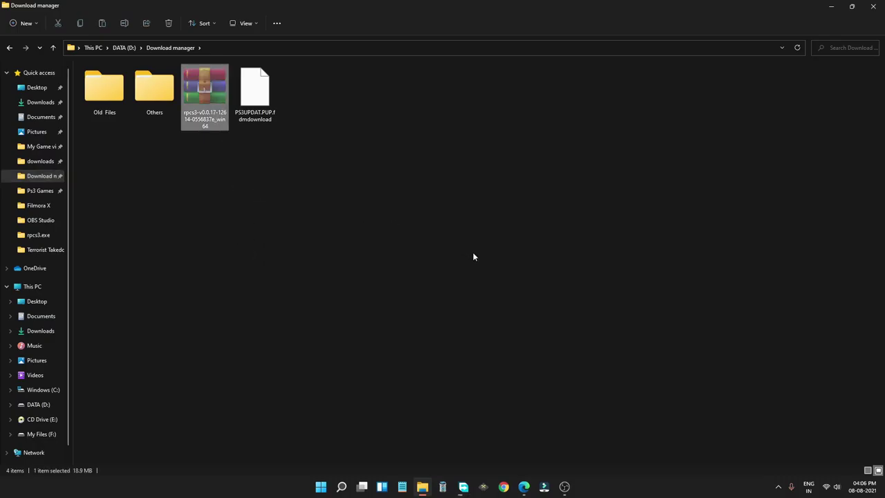
# - Create a new folder named RPCS3 on the desktop
pyautogui.press('super+d')
pyautogui.rightClick(275, 61)
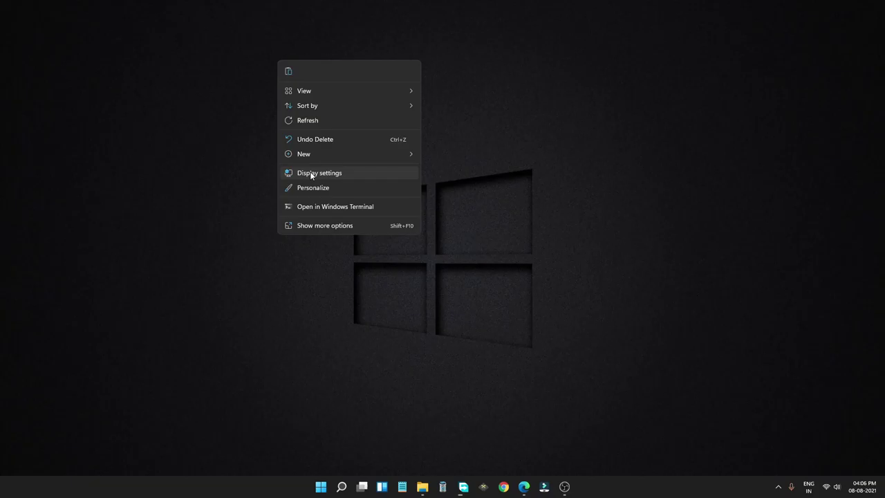
pyautogui.moveTo(306, 155)
pyautogui.click(462, 160)
pyautogui.press('BackSpace')
pyautogui.write('RPCS3')
pyautogui.press('Return')
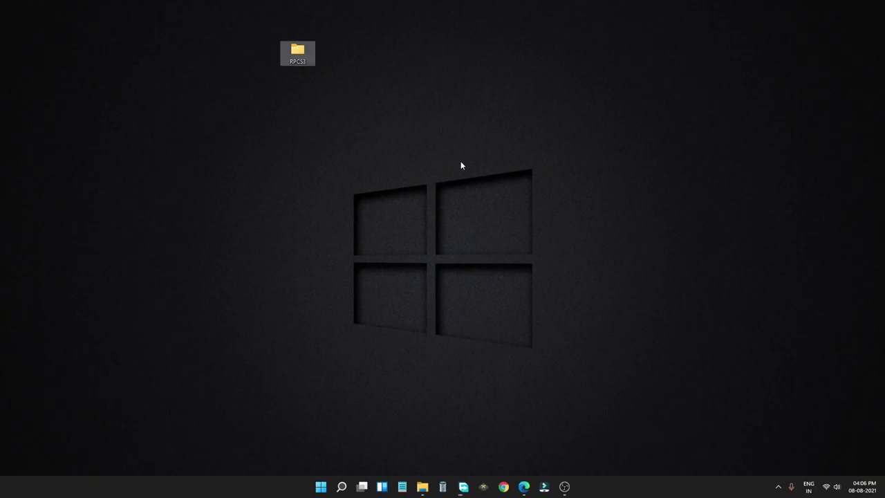
# - Paste the rpcs3 archive into the desktop's RPCS3 folder and extract its contents there
pyautogui.doubleClick(297, 53)
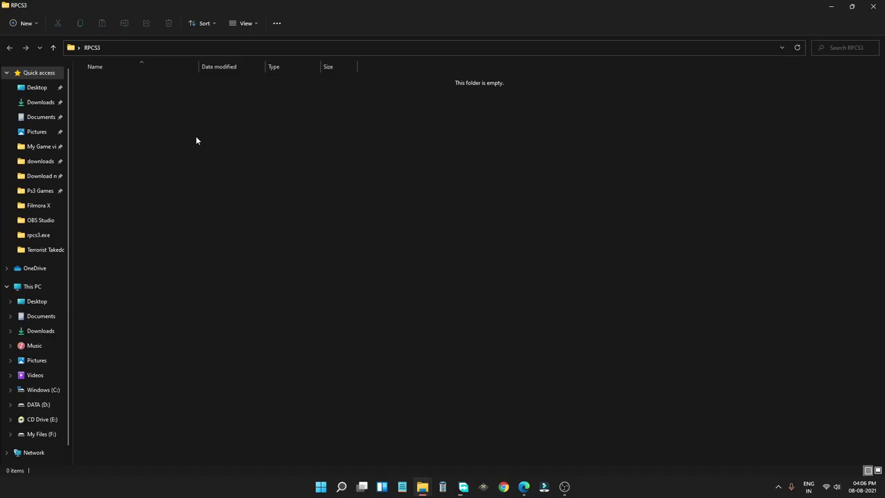
pyautogui.hotkey('ctrl', 'v')
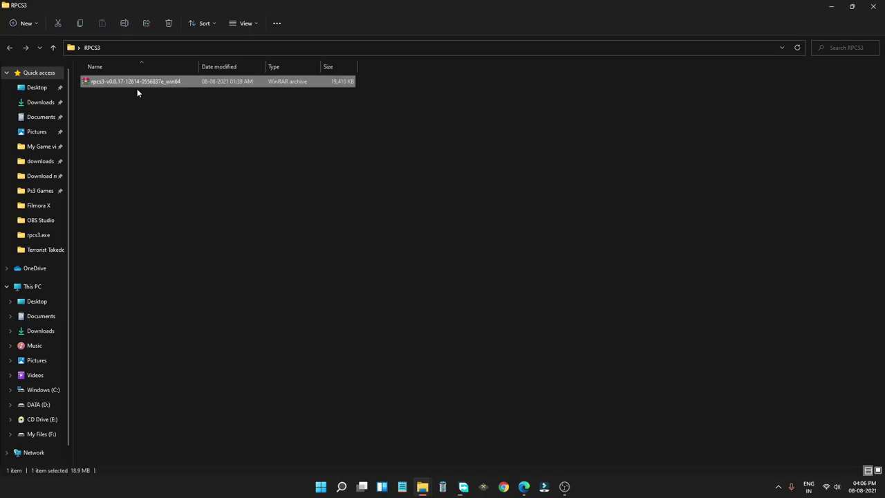
pyautogui.rightClick(139, 86)
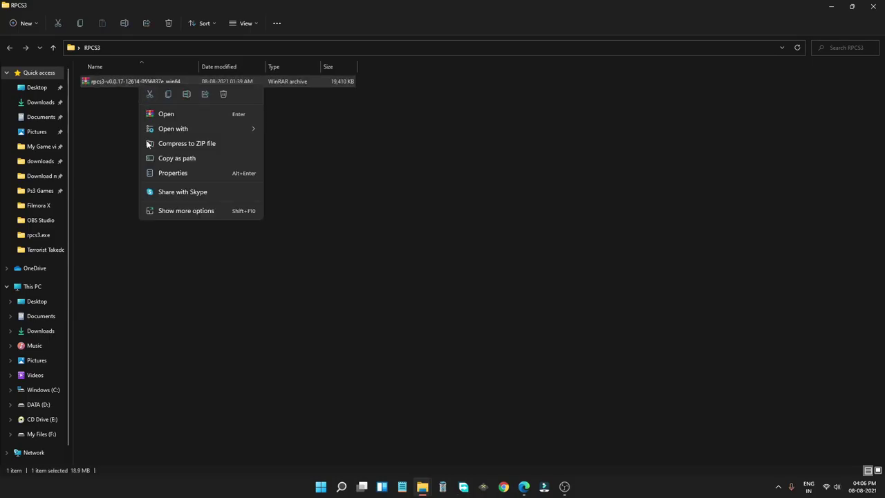
pyautogui.click(160, 211)
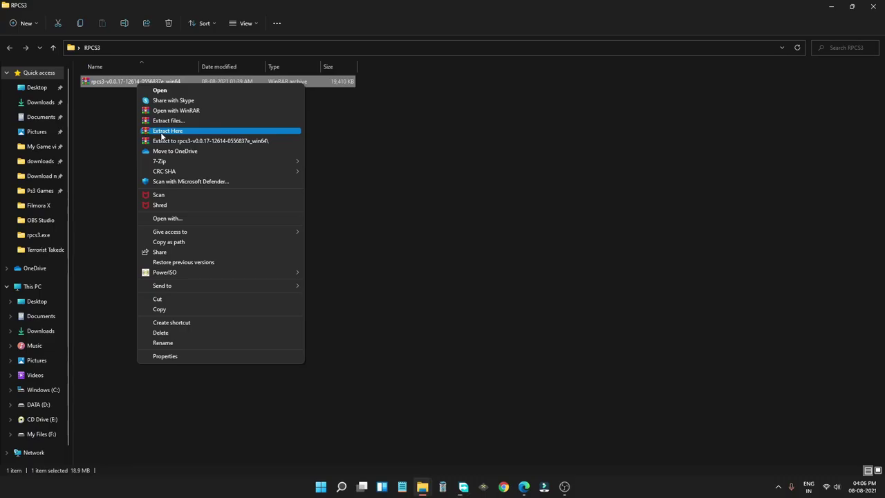
pyautogui.click(162, 132)
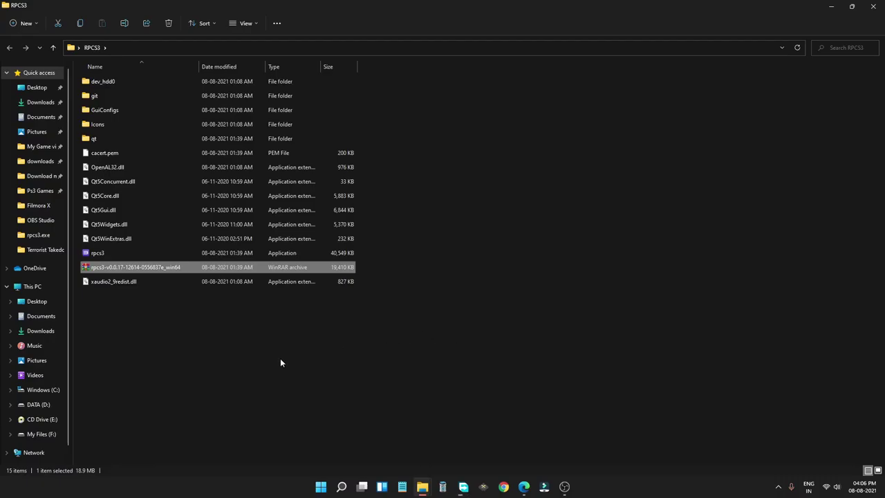
# - Launch the extracted rpcs3 application and confirm in the welcome dialog that the Quickstart guide has been read
pyautogui.click(192, 321)
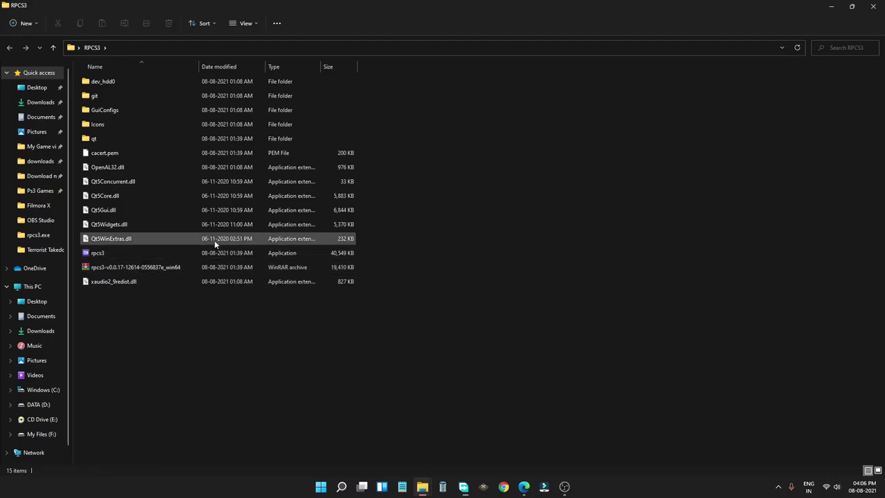
pyautogui.rightClick(107, 255)
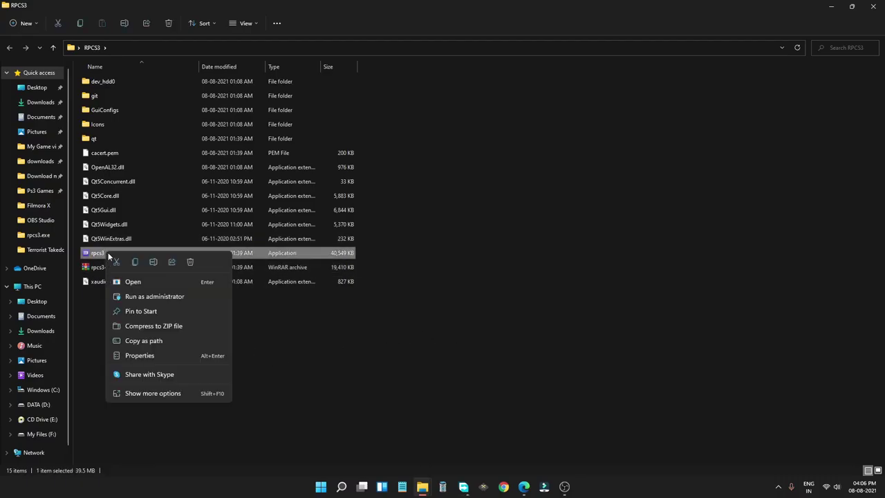
pyautogui.click(133, 281)
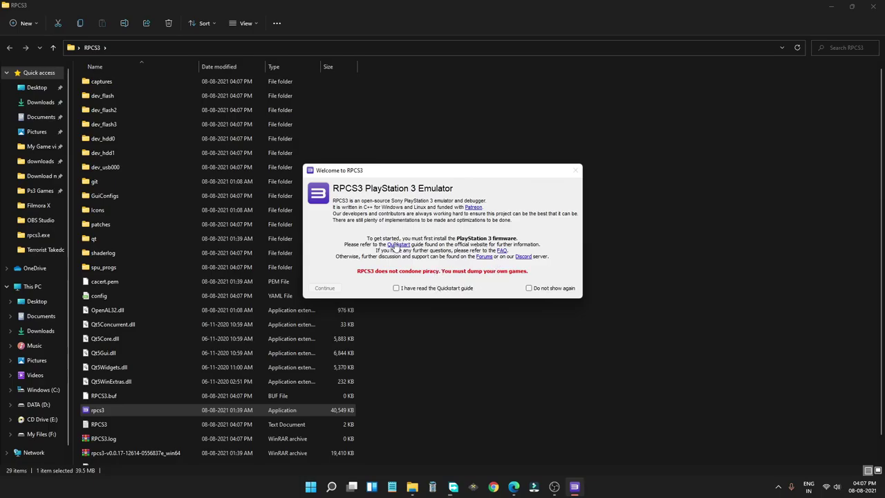
pyautogui.click(397, 289)
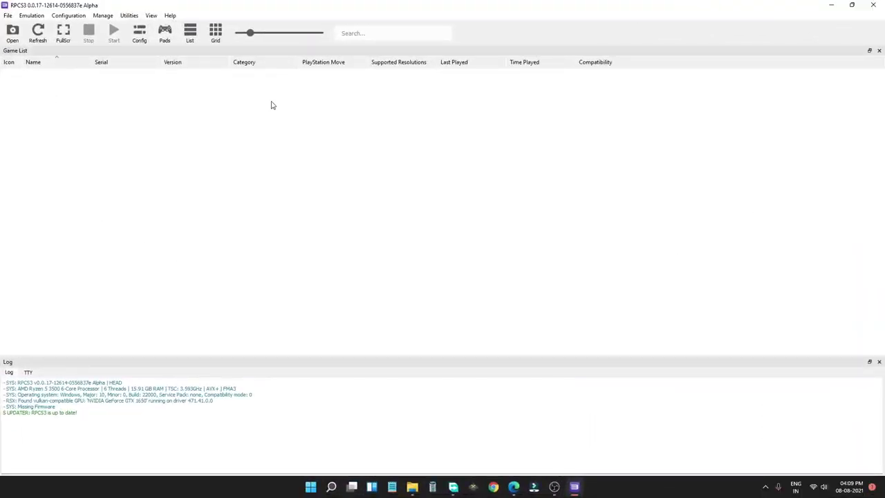
# - Install the PS3 firmware from PS3UPDAT.PUP in the Download manager folder and dismiss the completion dialog
pyautogui.click(8, 16)
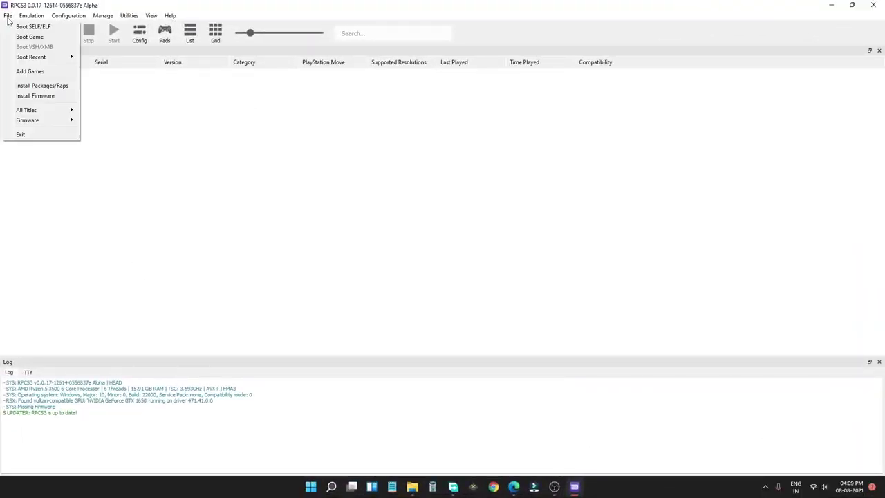
pyautogui.click(41, 96)
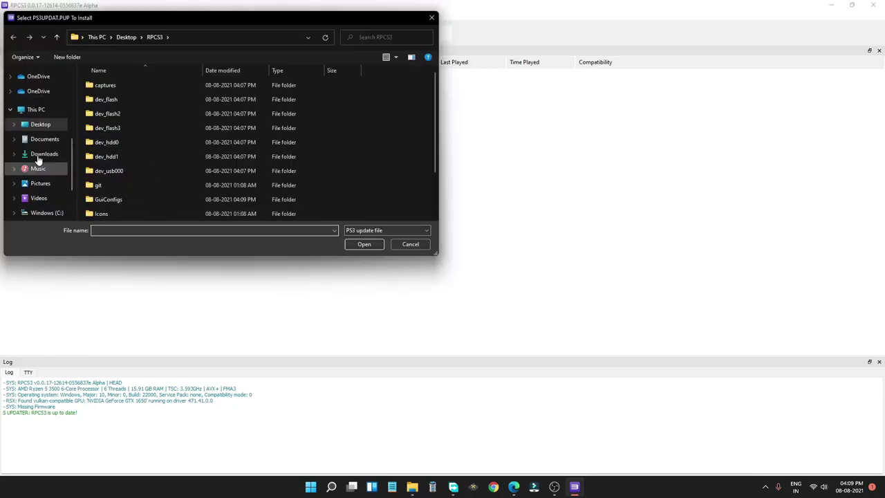
pyautogui.scroll(3, 38, 159)
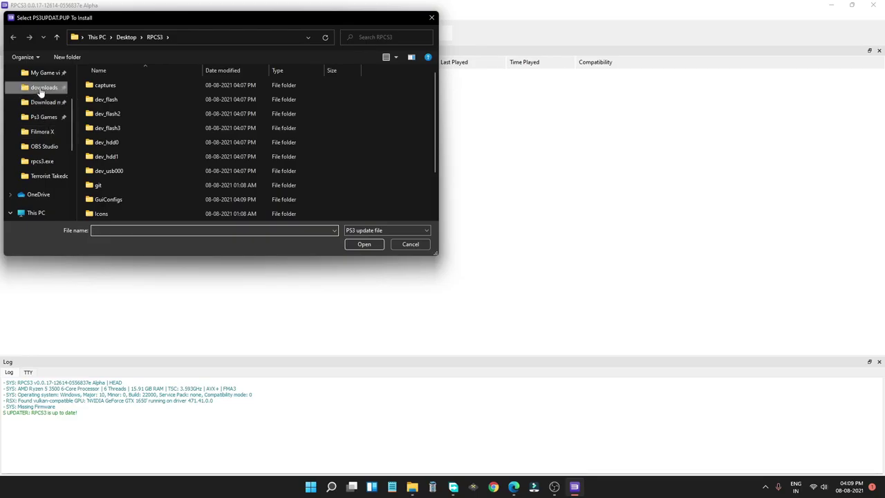
pyautogui.click(40, 90)
pyautogui.click(43, 102)
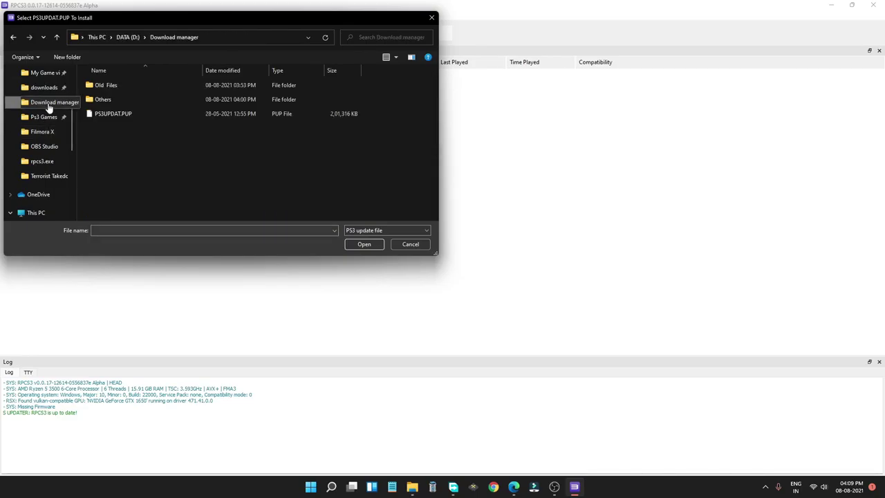
pyautogui.click(127, 115)
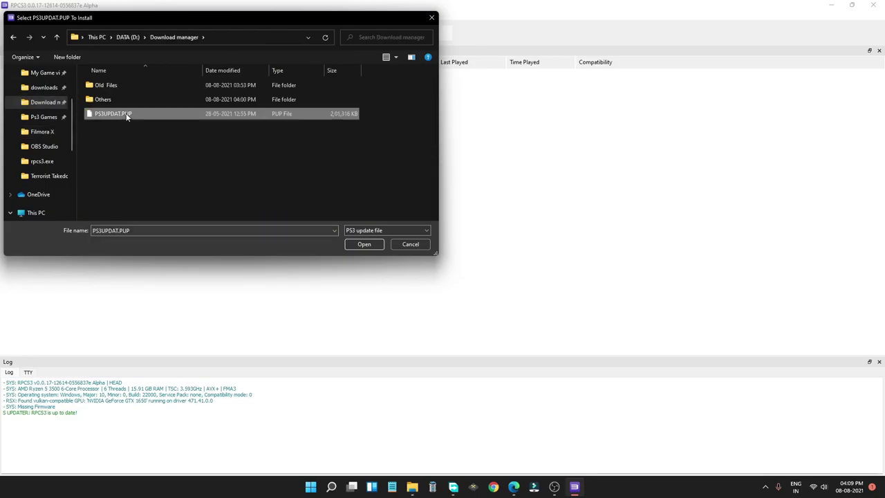
pyautogui.click(362, 244)
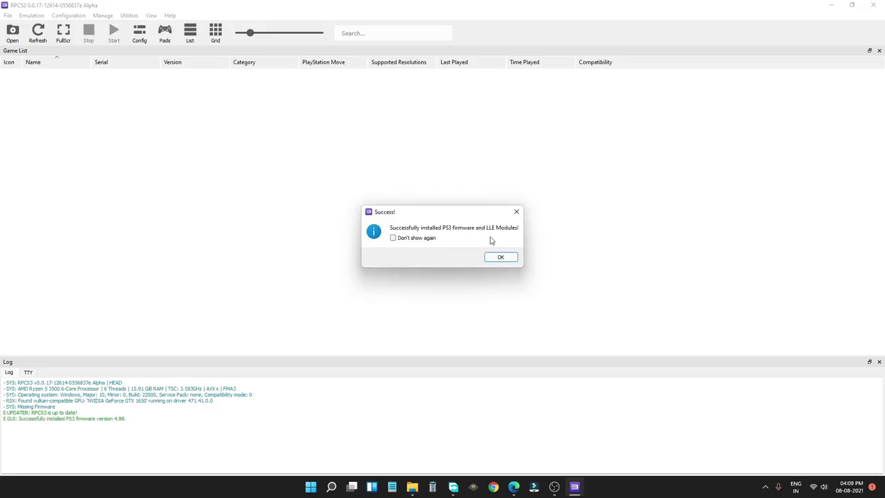
pyautogui.click(501, 257)
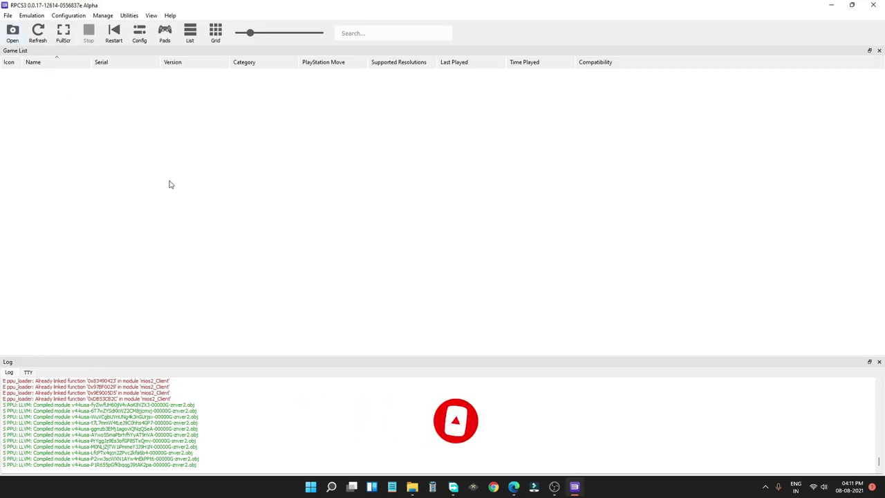
# - Add the WRC 4 - FIA World Rally Championship (USA) (En,Fr,Es) folder from Ps3 Games to the game list
pyautogui.click(8, 16)
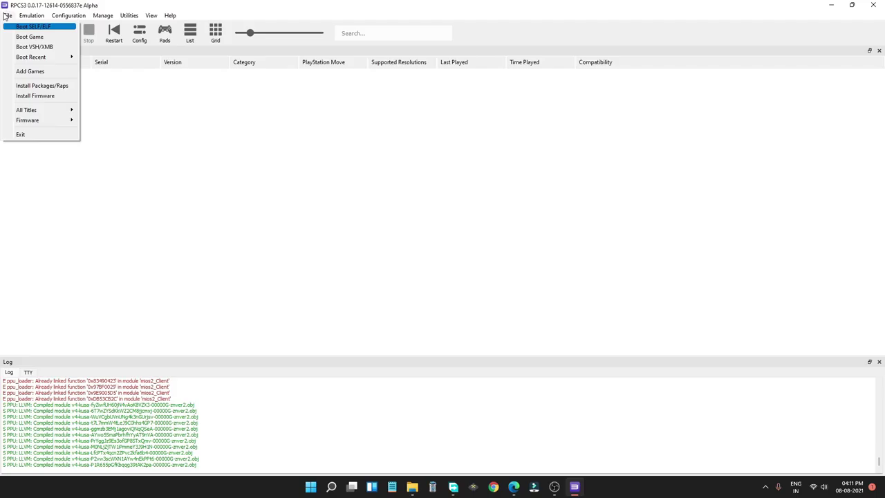
pyautogui.click(32, 73)
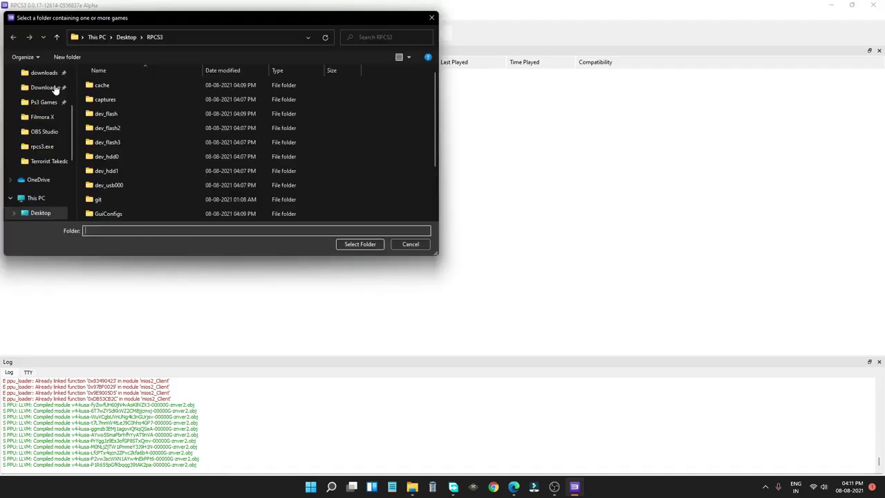
pyautogui.click(43, 103)
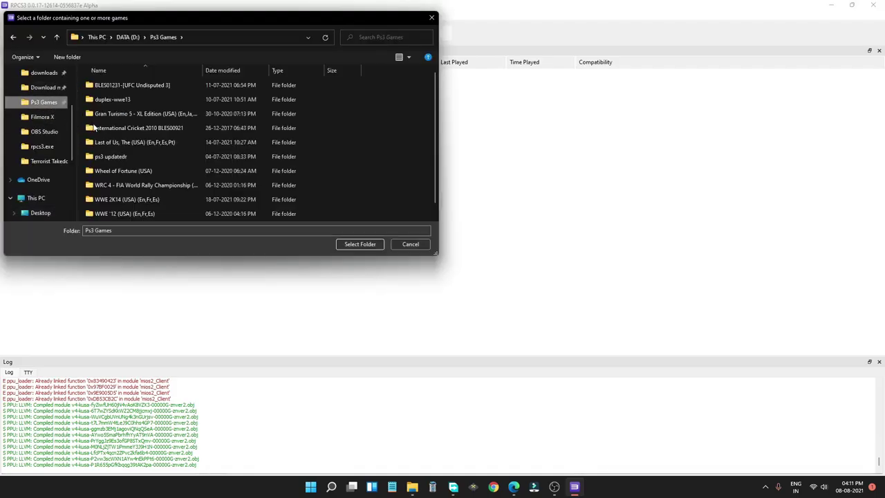
pyautogui.click(140, 185)
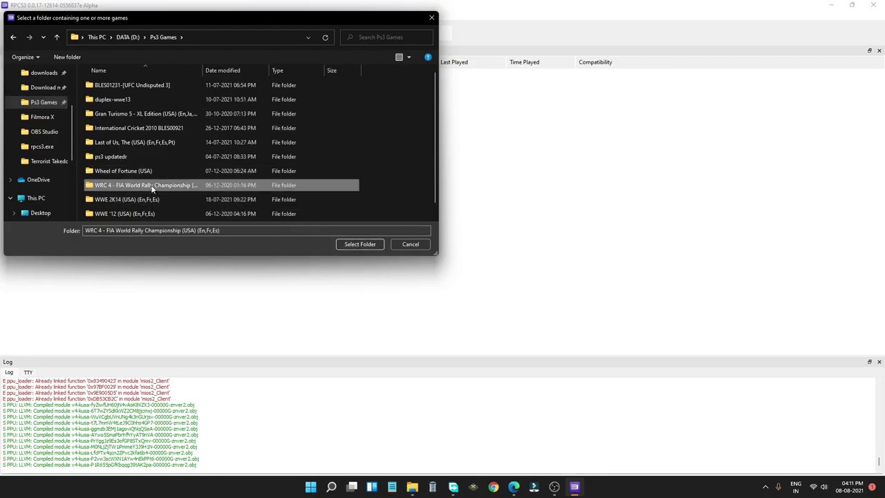
pyautogui.click(360, 244)
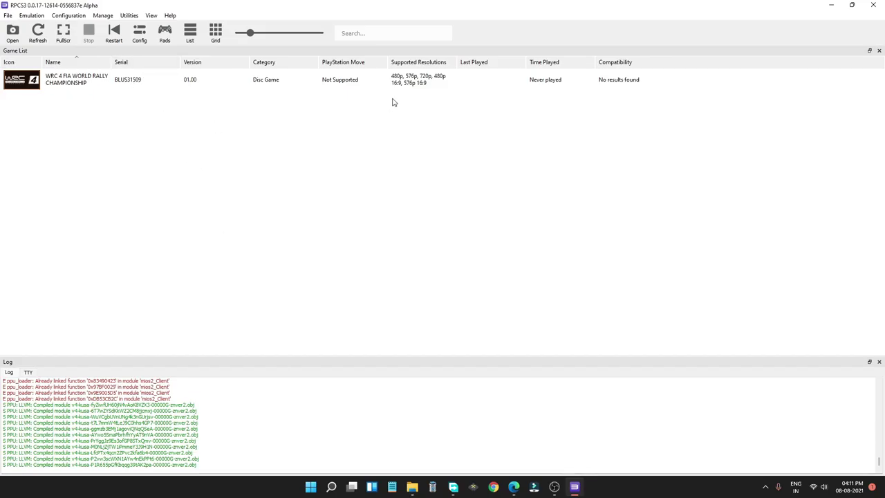
# - Open the gamepad settings and bind Player 1's Square button to Mouse Left
pyautogui.click(166, 40)
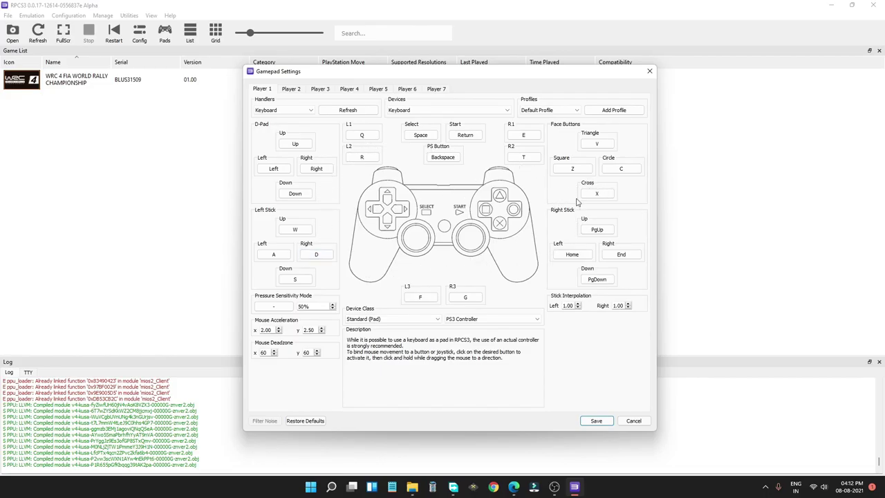
pyautogui.click(581, 173)
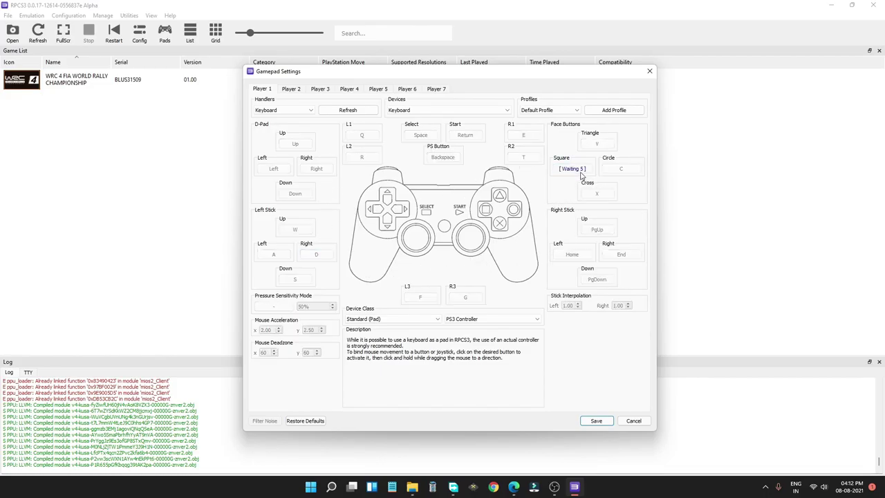
pyautogui.click(625, 172)
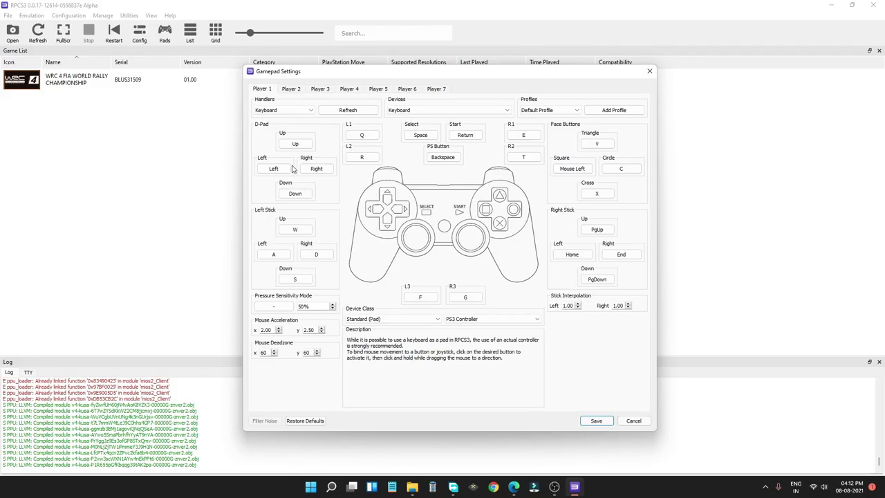
# - Set Player 1's gamepad handler to XInput with the Default Profile and save the gamepad settings
pyautogui.click(298, 114)
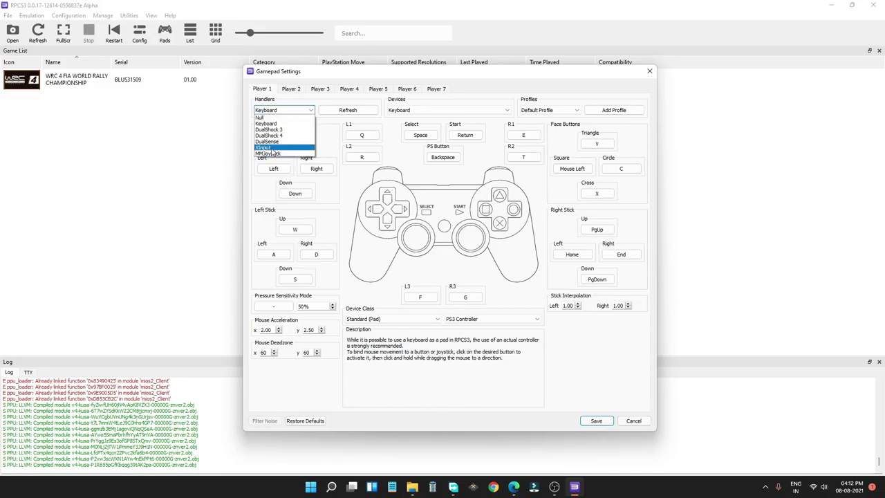
pyautogui.click(269, 148)
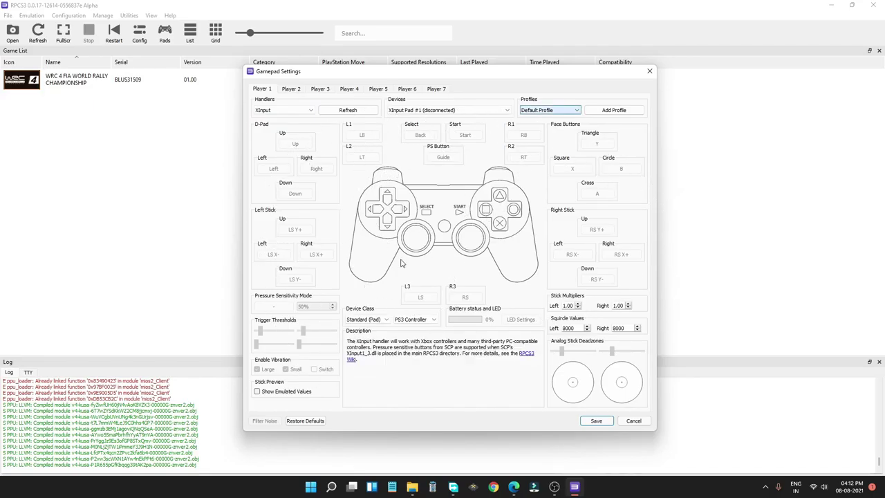
pyautogui.click(596, 421)
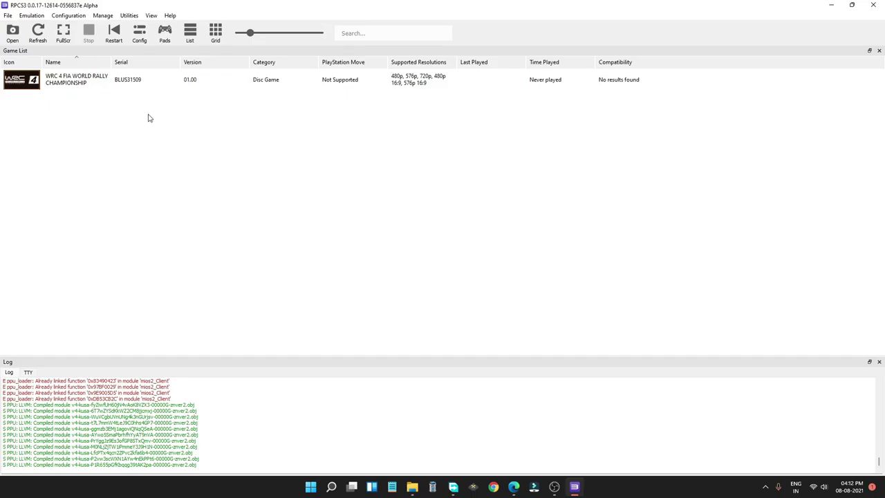
# - Create a custom configuration for WRC 4 FIA World Rally Championship and choose Vulkan as its GPU renderer
pyautogui.click(54, 84)
pyautogui.rightClick(55, 82)
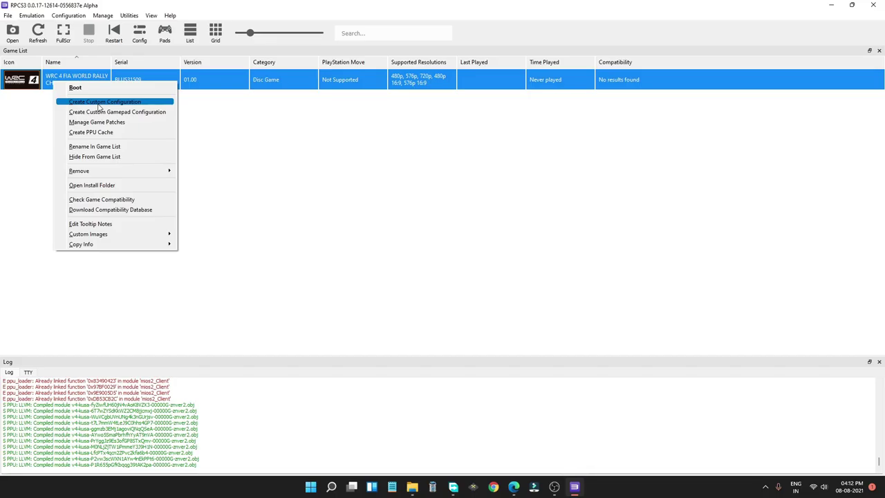
pyautogui.click(100, 104)
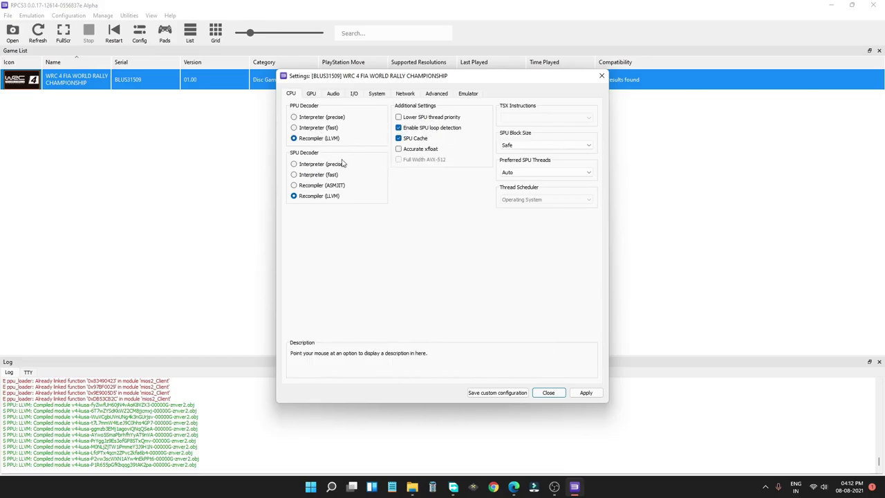
pyautogui.click(311, 95)
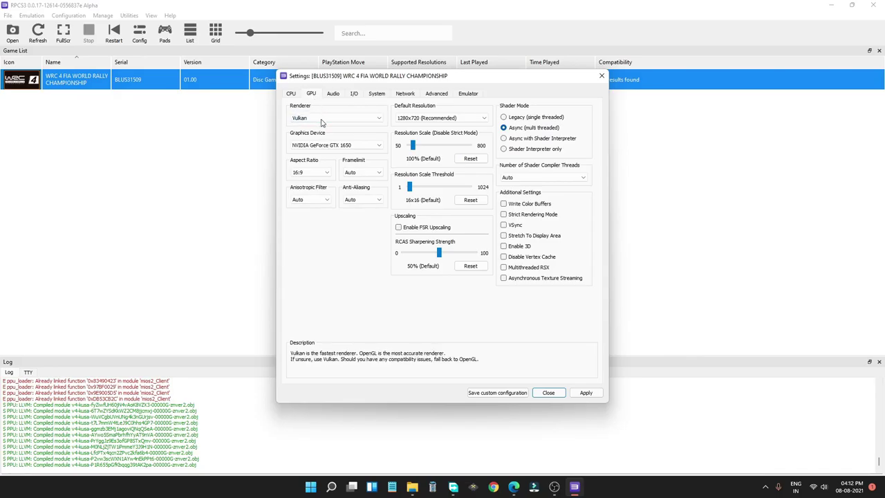
pyautogui.click(327, 120)
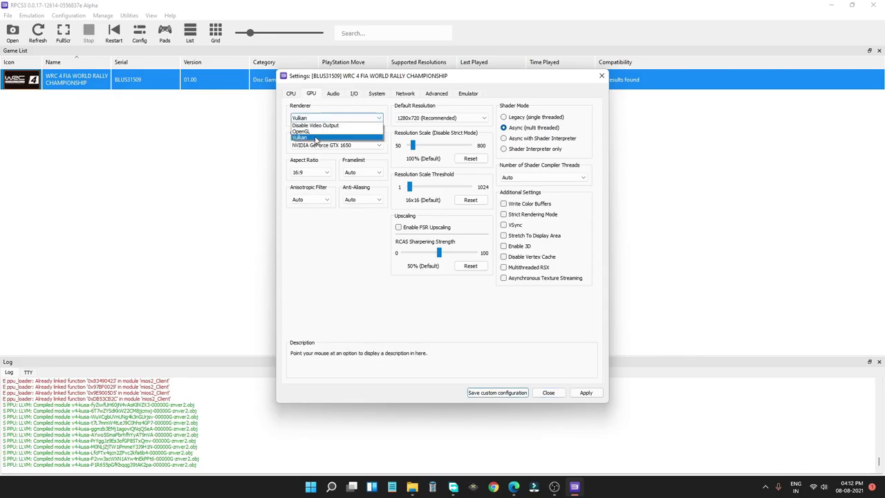
pyautogui.click(316, 138)
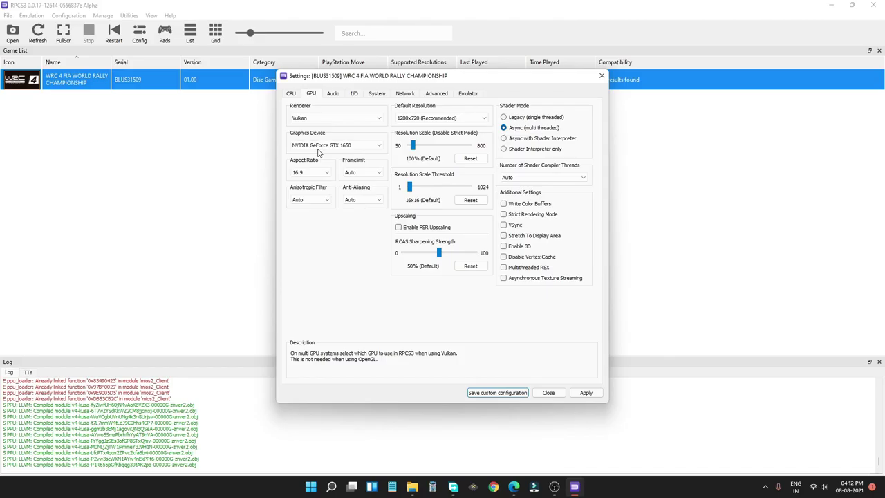
# - Select NVIDIA GeForce GTX 1650 as the graphics device for the game
pyautogui.press('Tab')
pyautogui.press('Tab')
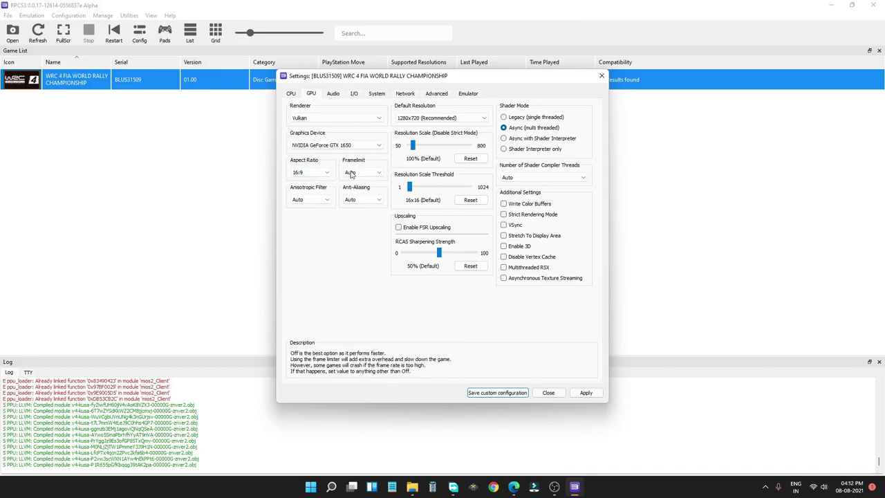
pyautogui.hotkey('shift', 'Tab')
pyautogui.hotkey('shift', 'Tab')
pyautogui.click(361, 146)
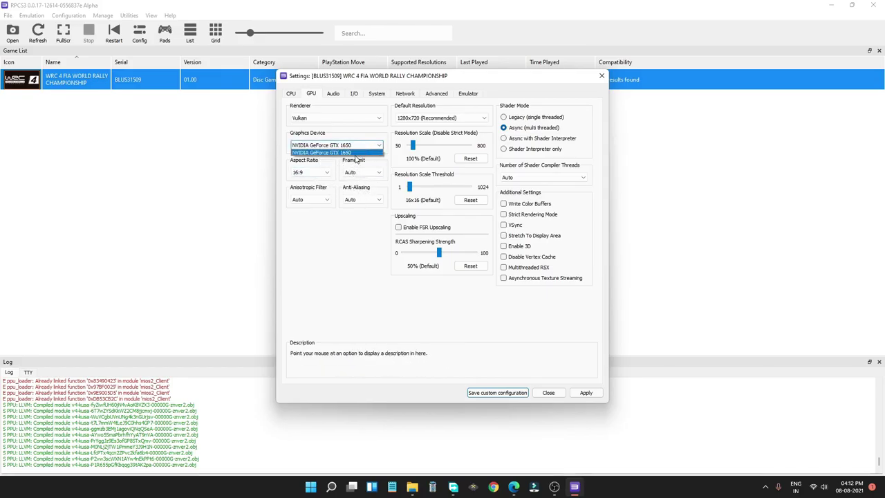
pyautogui.click(353, 154)
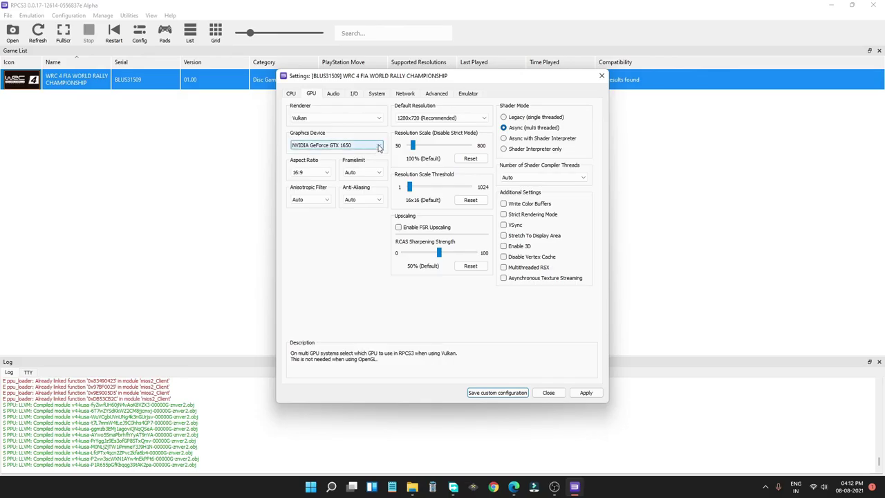
pyautogui.press('Tab')
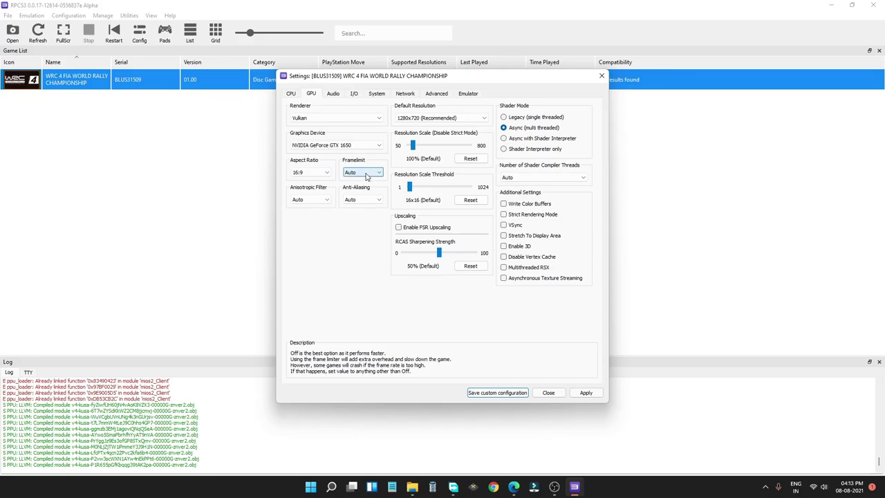
# - Set the game's frame limit to Off in the GPU settings
pyautogui.click(363, 173)
pyautogui.click(363, 180)
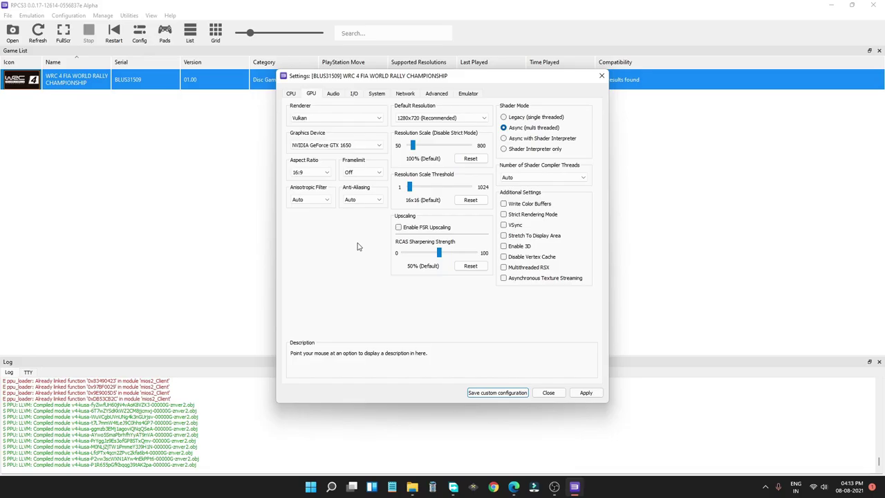
pyautogui.click(361, 172)
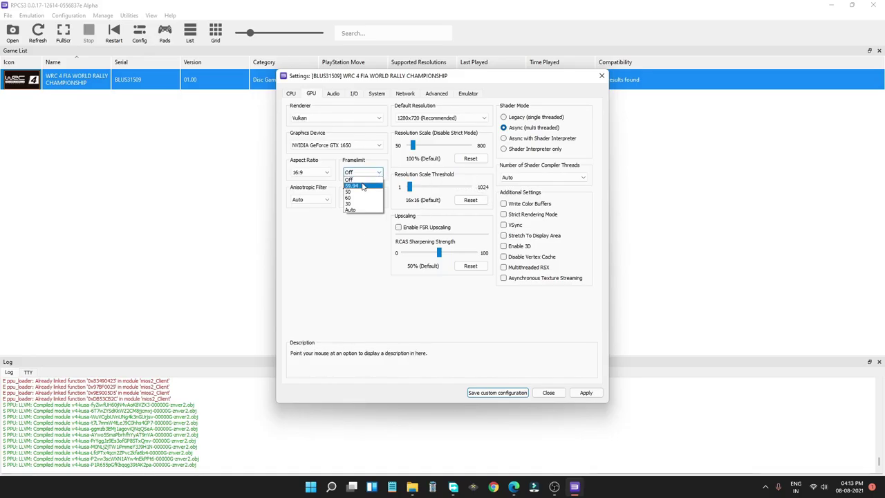
pyautogui.click(362, 180)
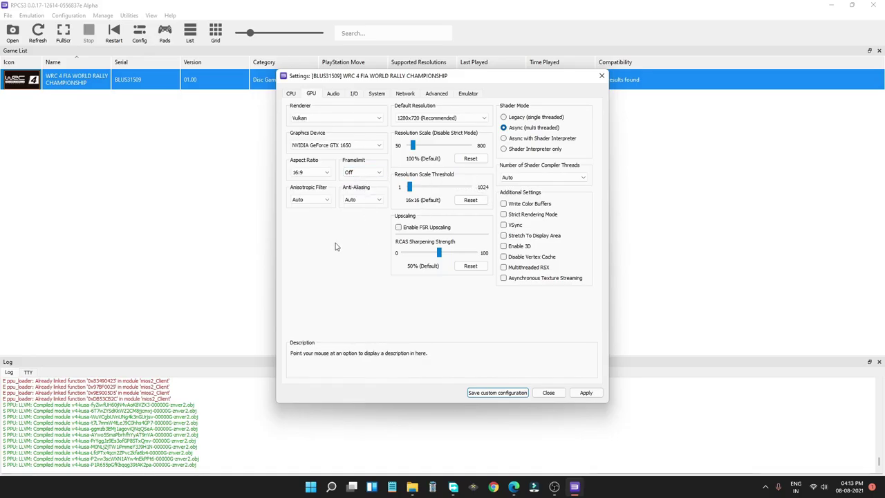
# - Set anti-aliasing to Disabled in the game's GPU settings
pyautogui.click(363, 202)
pyautogui.click(355, 208)
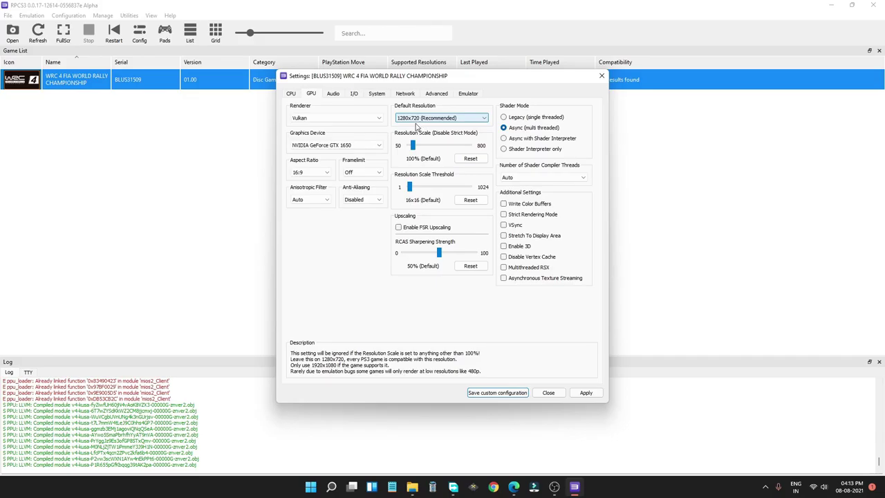
pyautogui.click(361, 200)
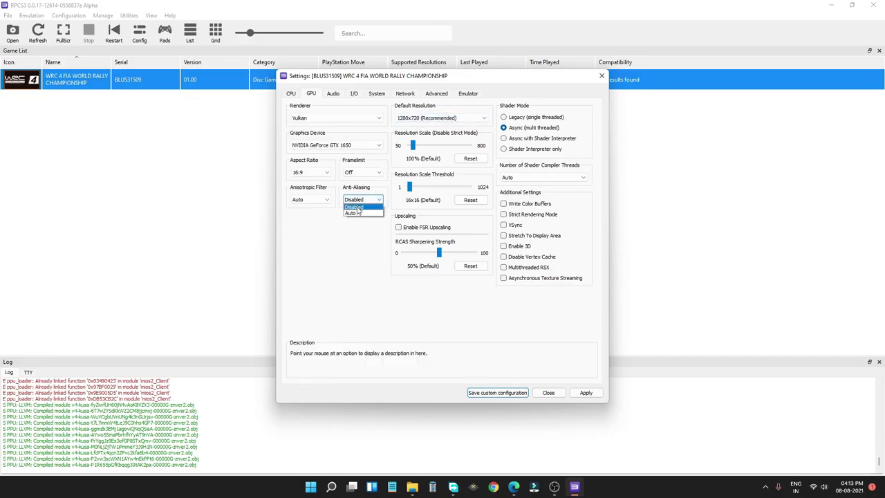
pyautogui.click(329, 229)
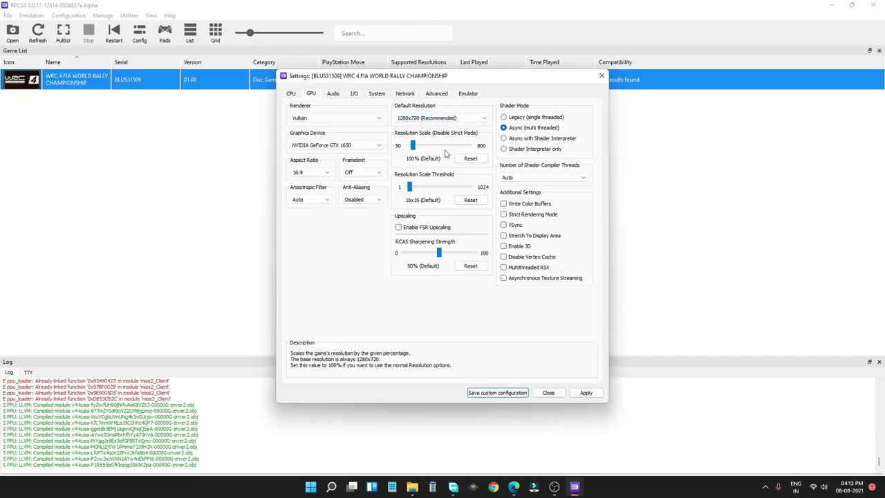
# - Keep the default resolution at 1280x720 with 100% resolution scale, and enable Write Color Buffers and VSync
pyautogui.click(447, 123)
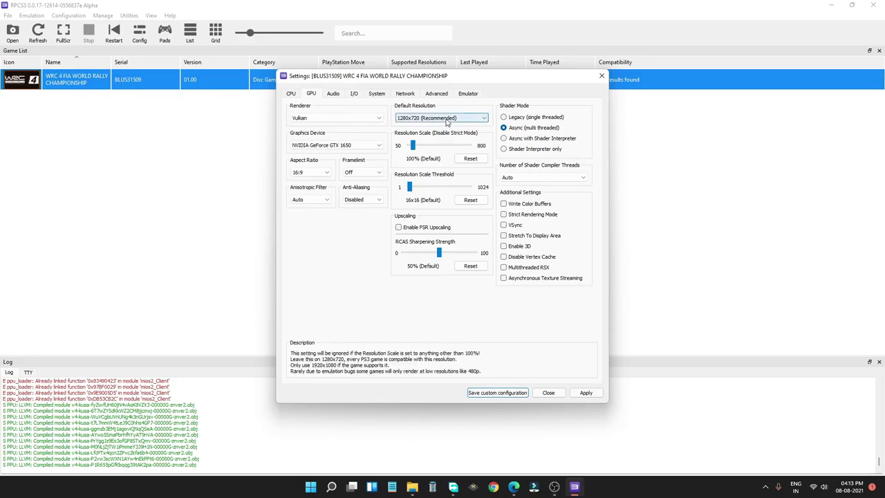
pyautogui.click(432, 126)
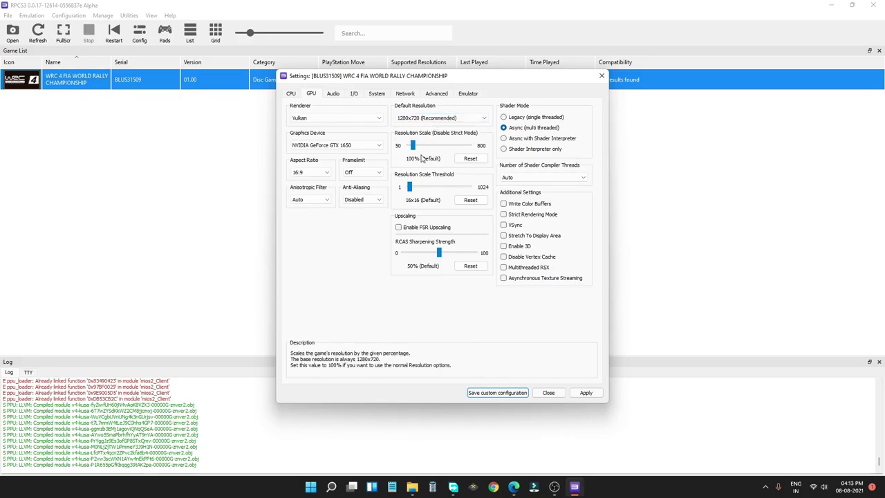
pyautogui.moveTo(413, 147)
pyautogui.mouseDown()
pyautogui.moveTo(438, 148)
pyautogui.moveTo(413, 150)
pyautogui.mouseUp()
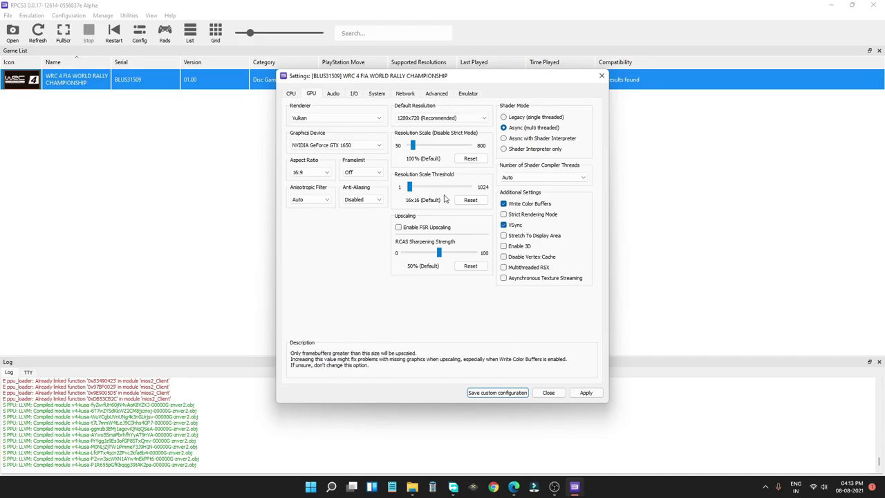
# - Enable Read Color Buffers in the advanced GPU settings and keep the driver wake-up delay at 1 µs
pyautogui.click(334, 95)
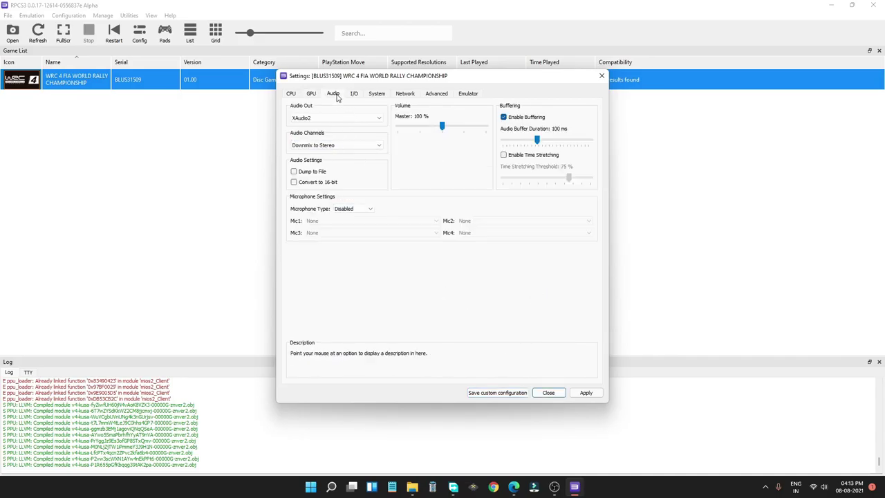
pyautogui.click(355, 96)
pyautogui.click(373, 95)
pyautogui.click(405, 97)
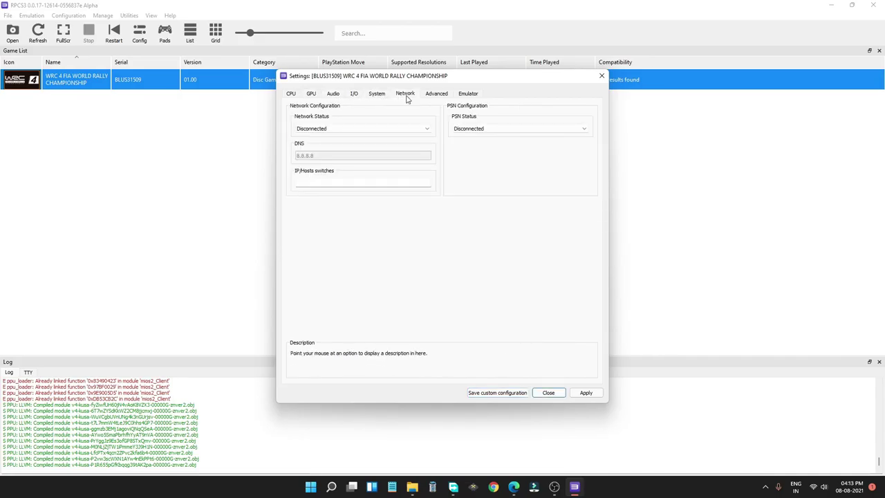
pyautogui.click(429, 96)
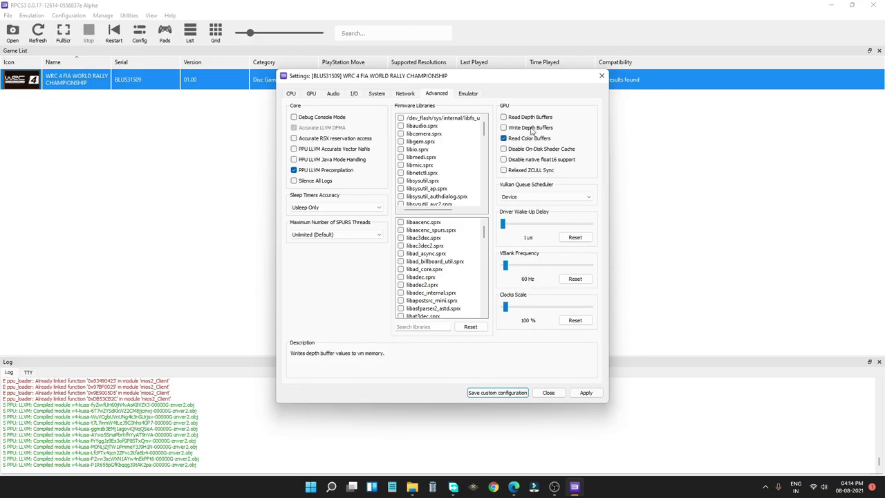
pyautogui.click(522, 139)
pyautogui.click(505, 230)
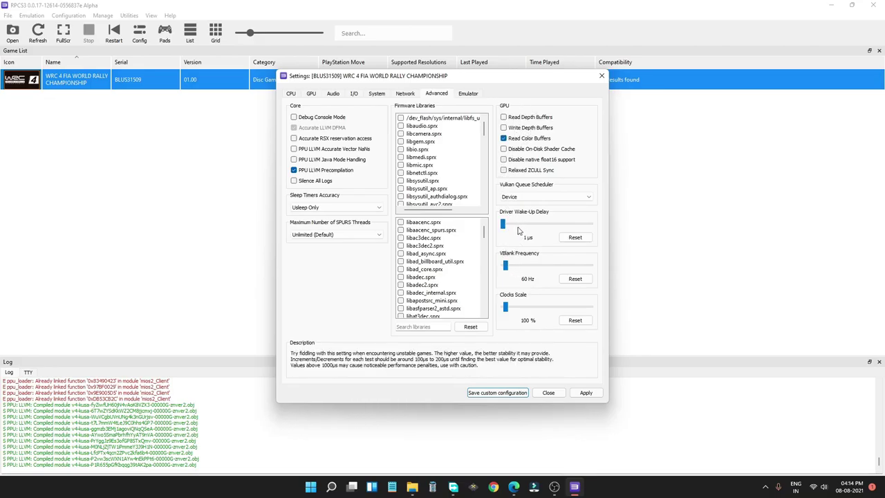
pyautogui.moveTo(506, 231)
pyautogui.mouseDown()
pyautogui.moveTo(514, 230)
pyautogui.moveTo(501, 229)
pyautogui.mouseUp()
# - Enable the performance overlay in the emulator settings and save the custom configuration for WRC 4
pyautogui.click(468, 93)
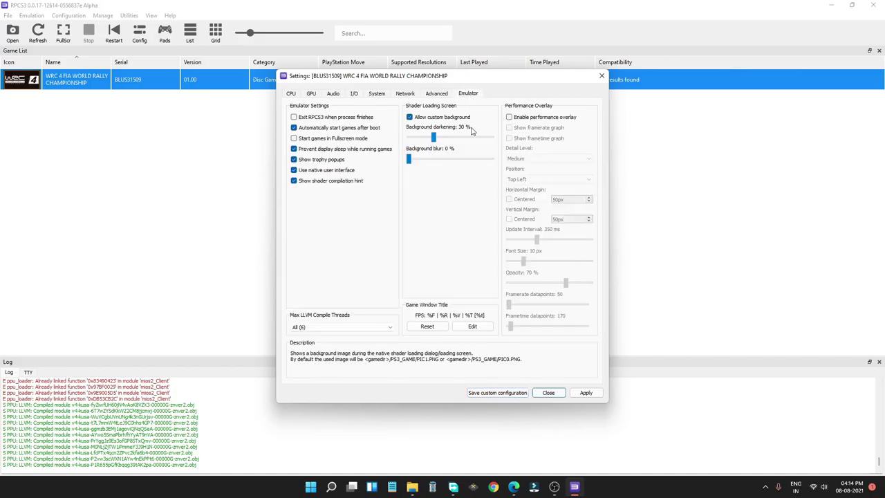
pyautogui.click(531, 117)
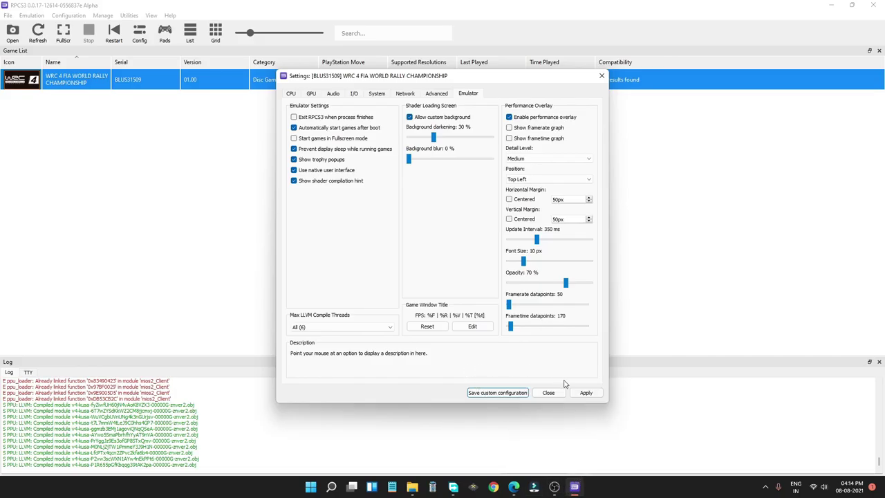
pyautogui.click(587, 394)
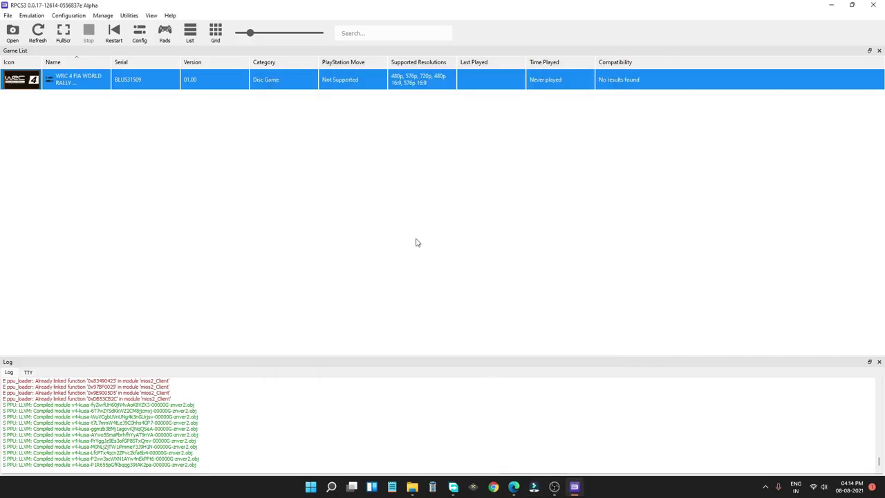
# - Reopen the custom configuration of WRC 4 to check its CPU settings, and close it without changes
pyautogui.click(417, 243)
pyautogui.rightClick(77, 89)
pyautogui.click(48, 109)
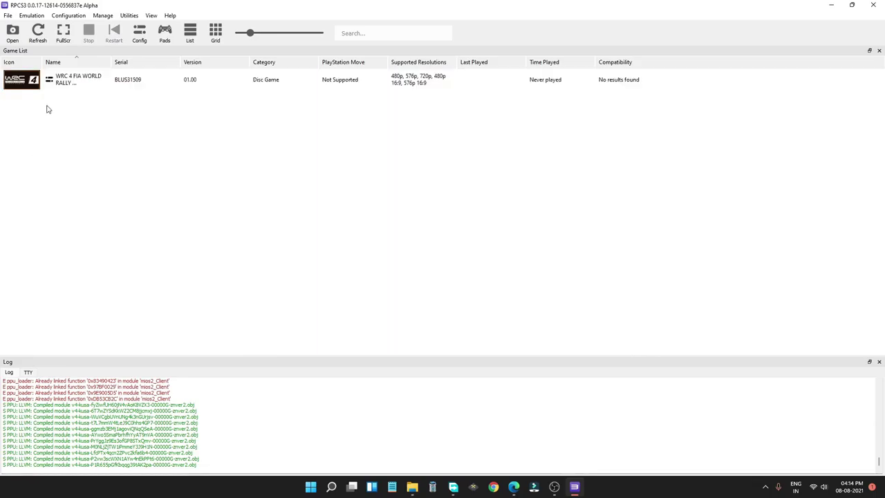
pyautogui.rightClick(59, 76)
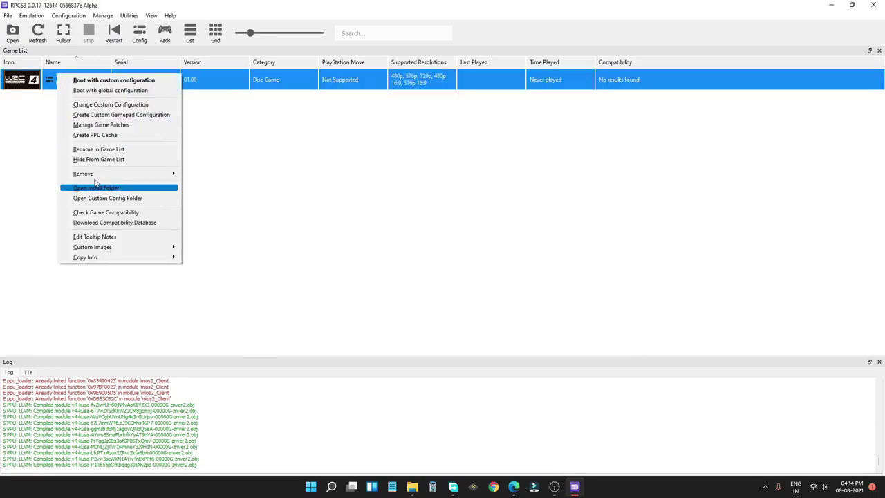
pyautogui.click(96, 106)
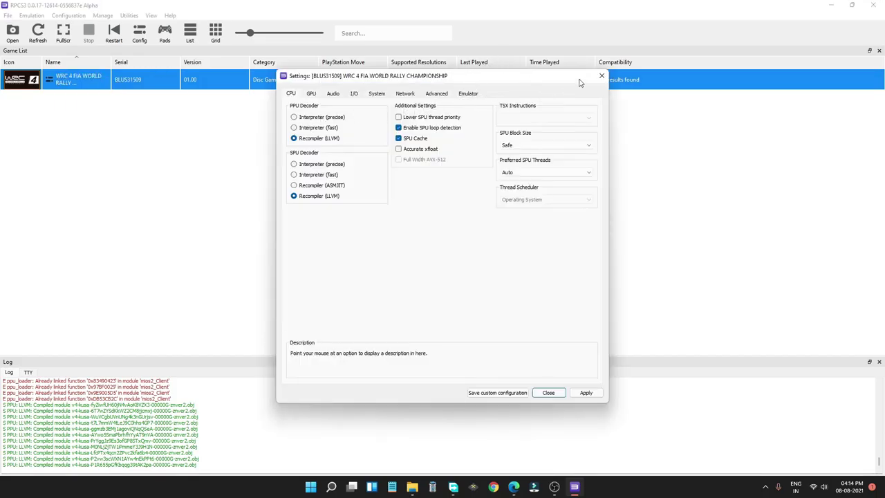
pyautogui.click(601, 75)
# - Show the desktop, open the RPCS3 folder in a maximized File Explorer window and go into its GuiConfigs folder
pyautogui.press('super+d')
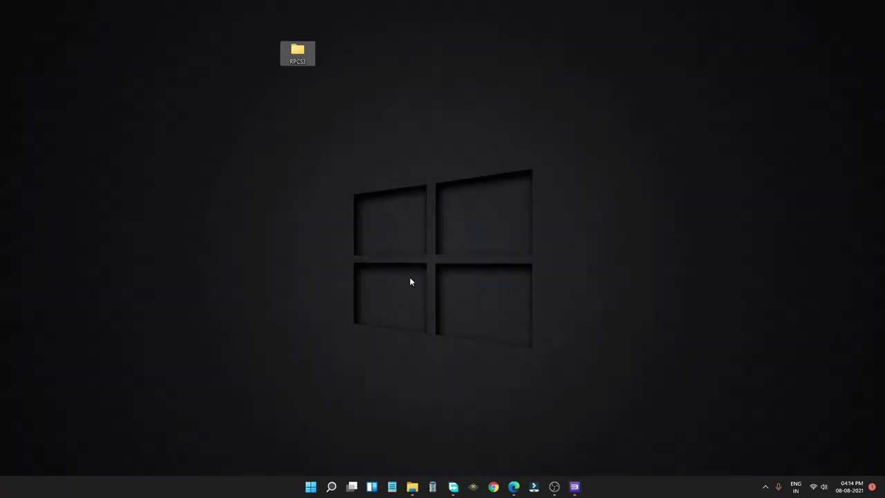
pyautogui.doubleClick(302, 62)
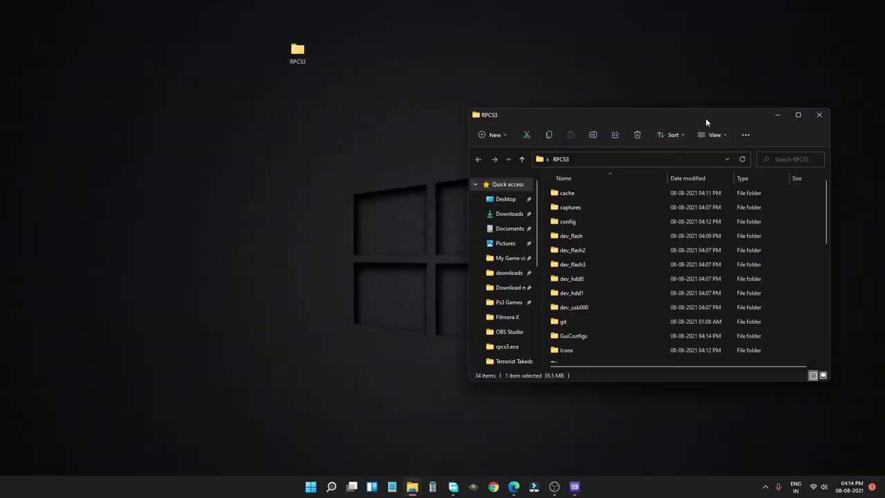
pyautogui.click(799, 115)
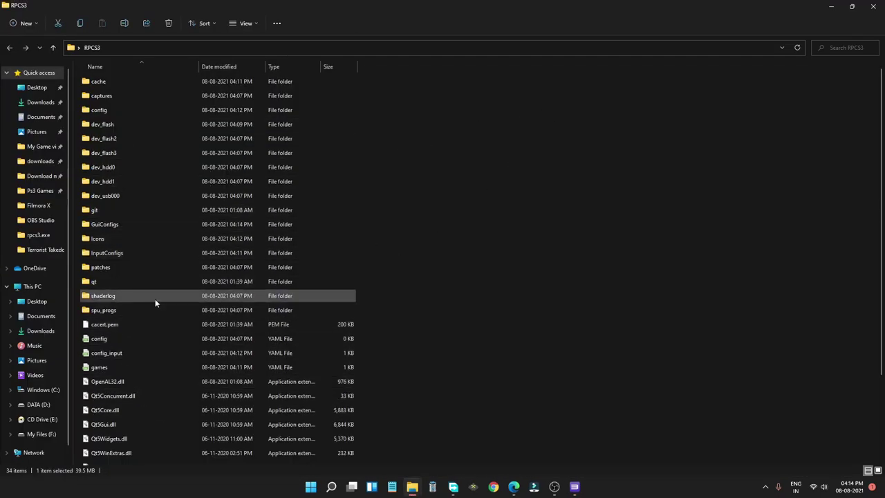
pyautogui.doubleClick(117, 225)
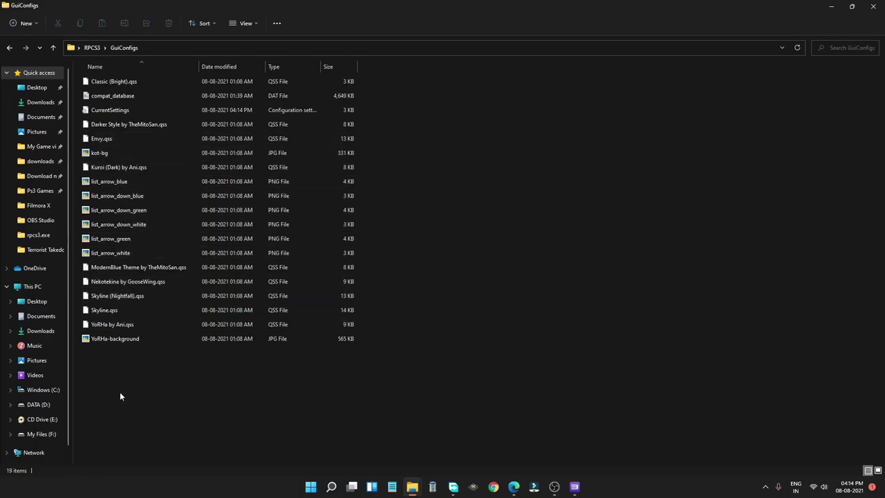
# - Enable the showDebugTab option in the Meta section of the CurrentSettings file, then save and close the file
pyautogui.rightClick(109, 114)
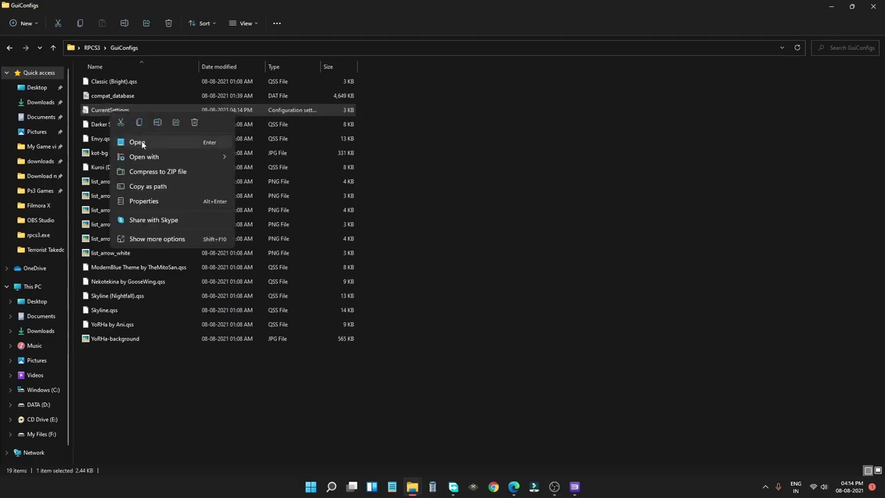
pyautogui.click(142, 143)
pyautogui.scroll(-8, 387, 257)
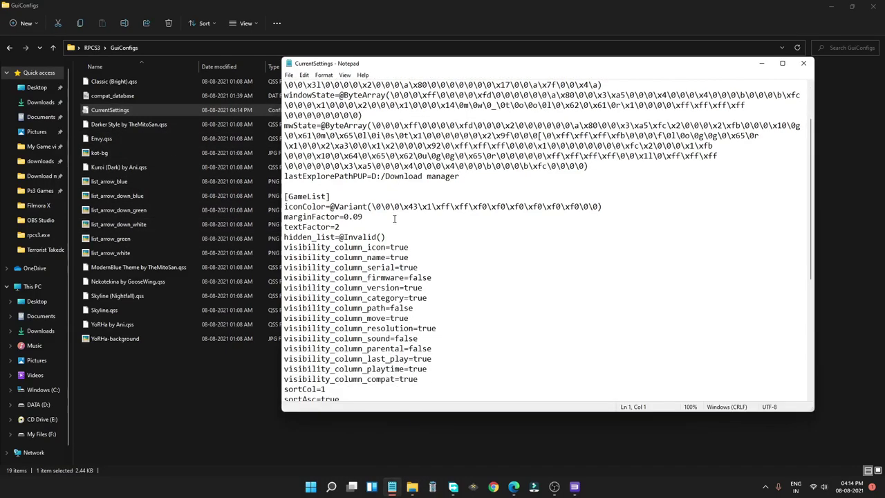
pyautogui.scroll(-2, 382, 260)
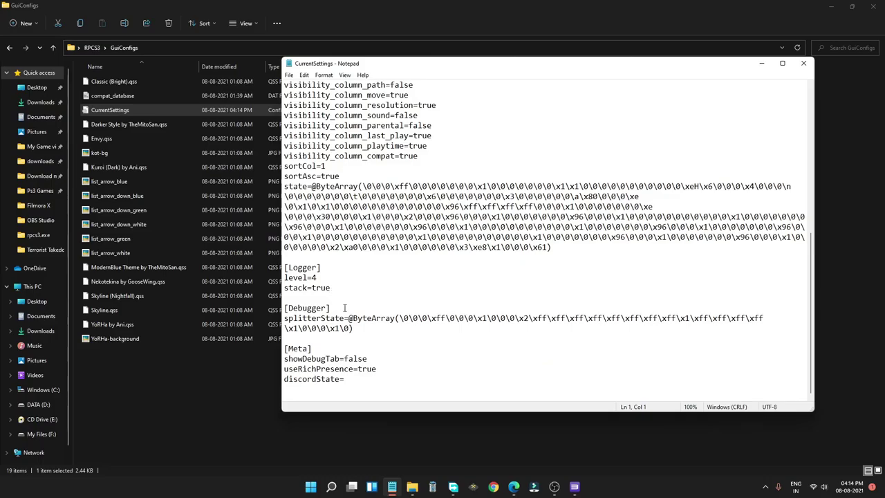
pyautogui.click(372, 358)
pyautogui.press('BackSpace')
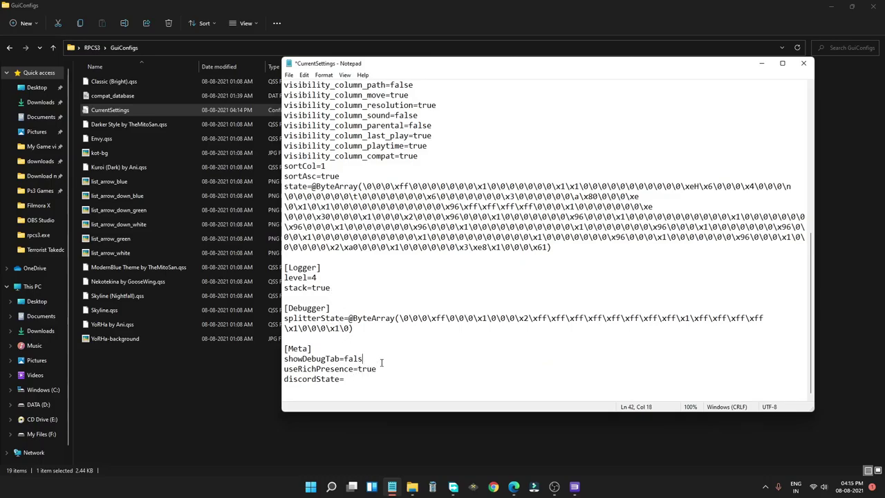
pyautogui.press('BackSpace')
pyautogui.press('BackSpace')
pyautogui.click(290, 74)
pyautogui.click(313, 117)
pyautogui.click(804, 63)
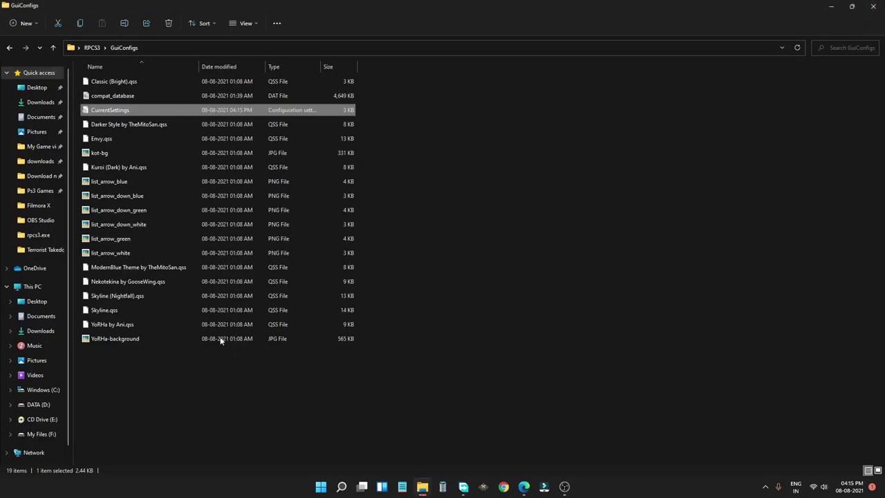
# - Return to the main RPCS3 folder and launch the rpcs3 application
pyautogui.click(53, 47)
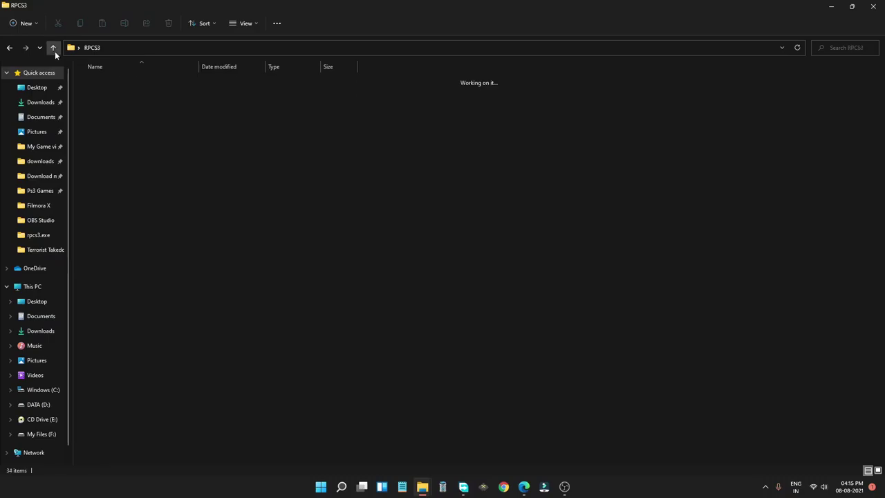
pyautogui.scroll(-3, 164, 382)
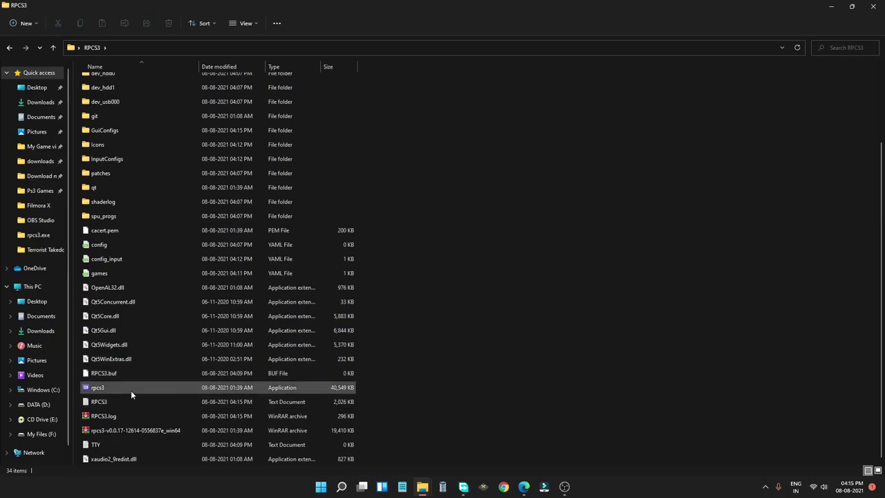
pyautogui.rightClick(131, 389)
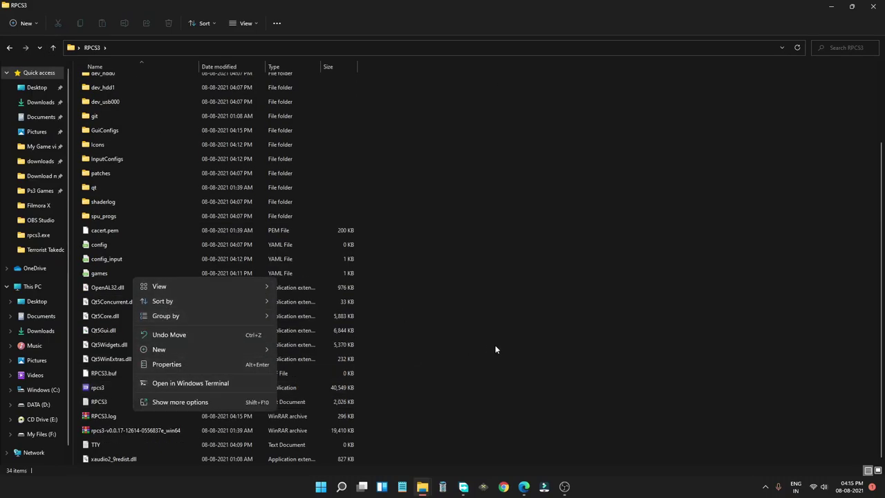
pyautogui.click(83, 430)
pyautogui.doubleClick(98, 388)
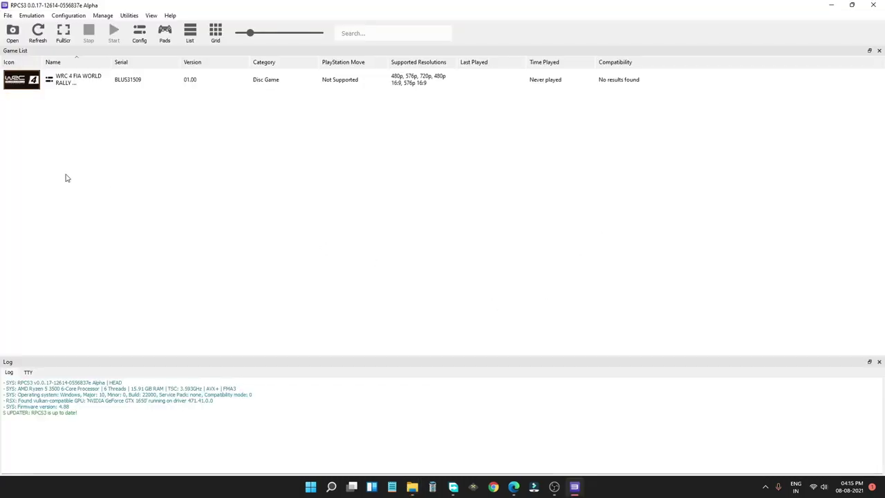
# - Open the custom configuration of WRC 4 and enable Force CPU blit emulation in its debug settings
pyautogui.rightClick(55, 84)
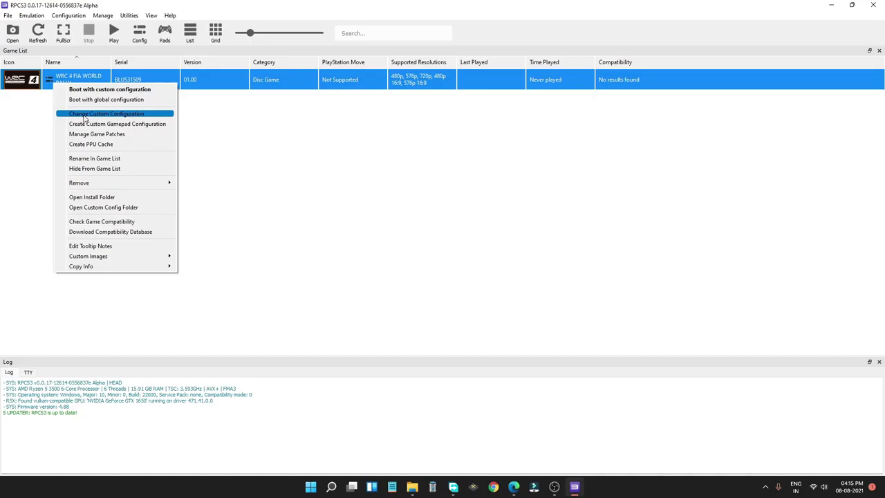
pyautogui.click(85, 114)
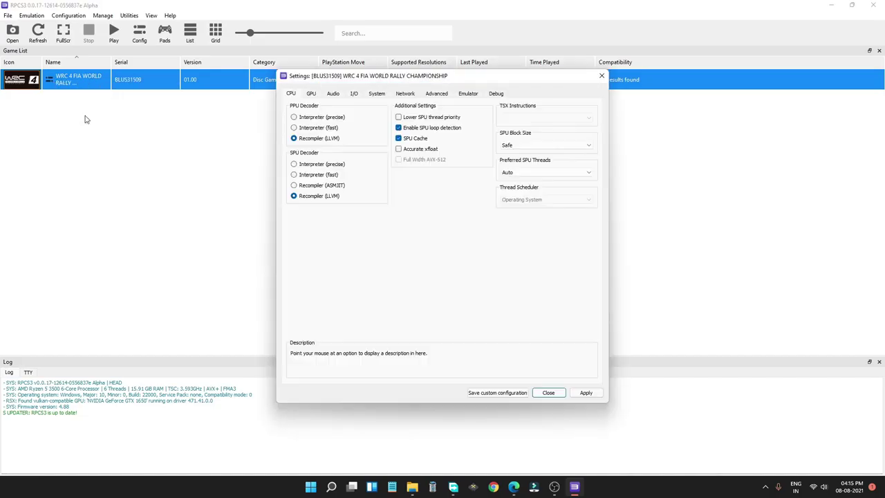
pyautogui.click(496, 94)
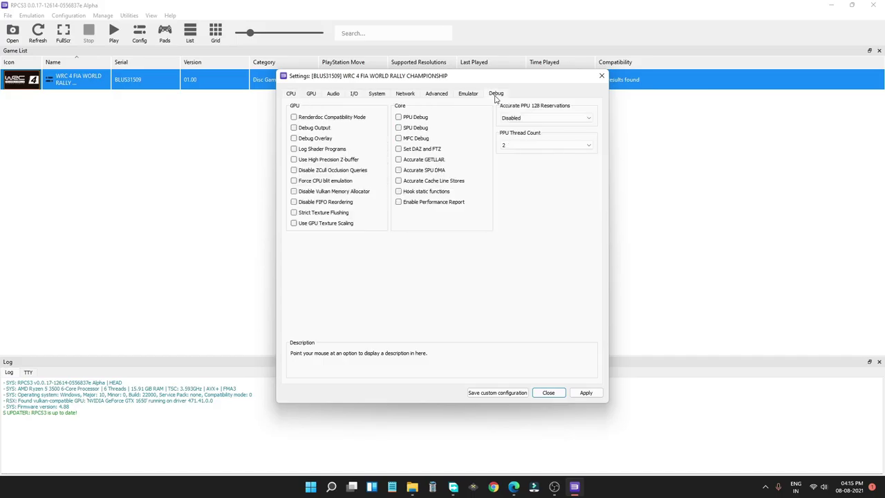
pyautogui.click(320, 181)
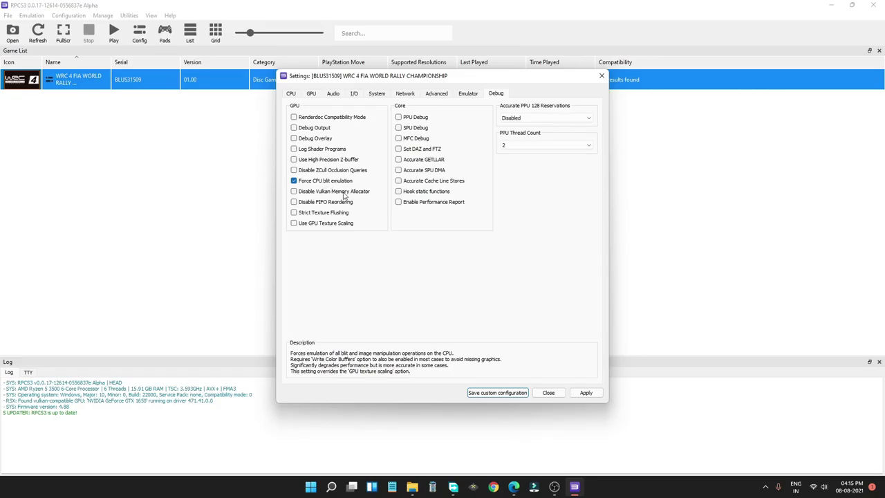
# - Switch to Microsoft Edge to look over the open RPCS3 Forums and PS3 system software pages, and return to the WRC 4 settings
pyautogui.click(514, 486)
pyautogui.click(281, 6)
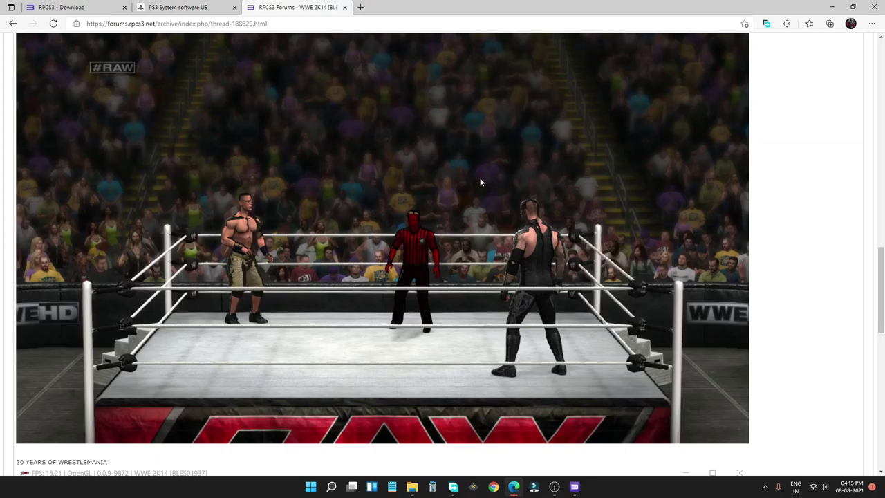
pyautogui.hotkey('ctrl', 'shift', 'Tab')
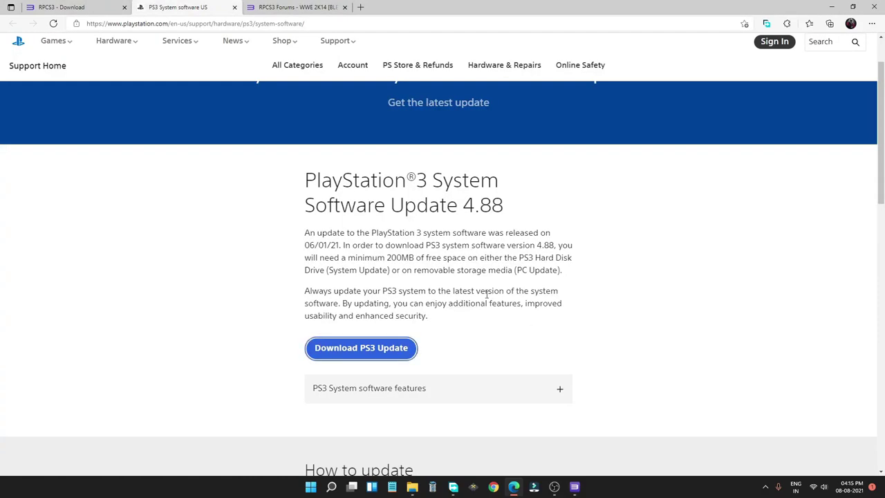
pyautogui.hotkey('alt', 'Tab')
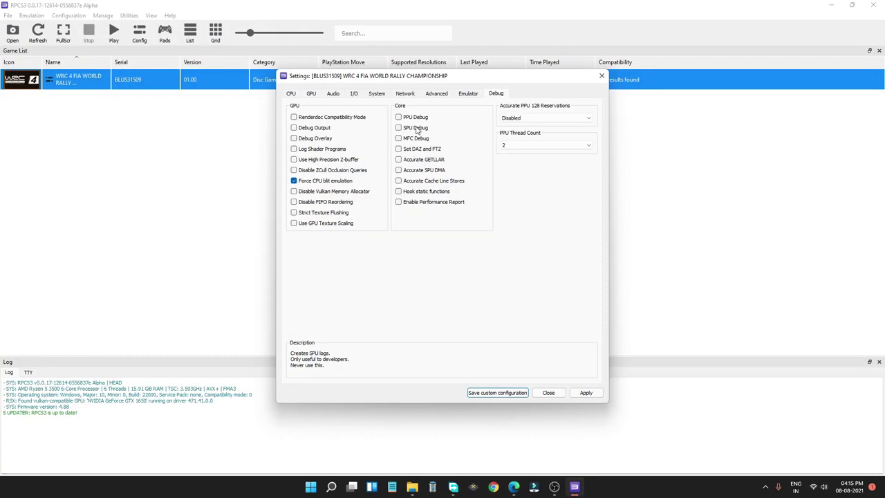
pyautogui.hotkey('alt', 'Tab')
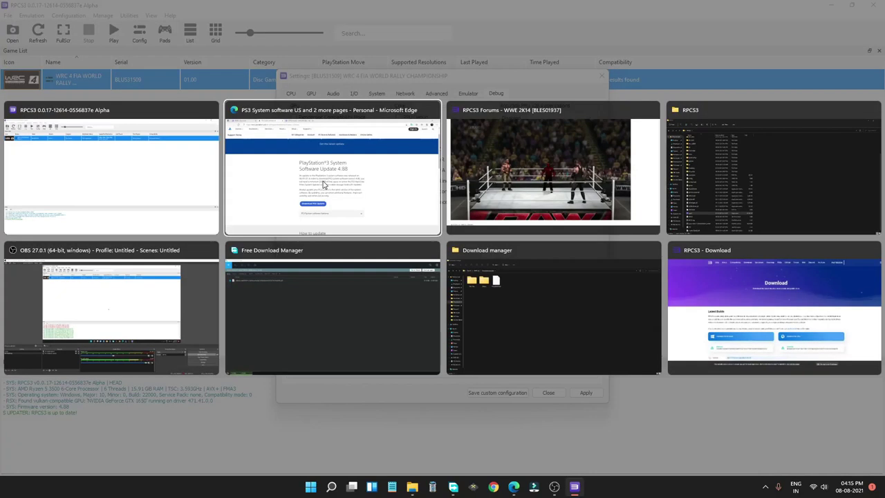
pyautogui.press('Escape')
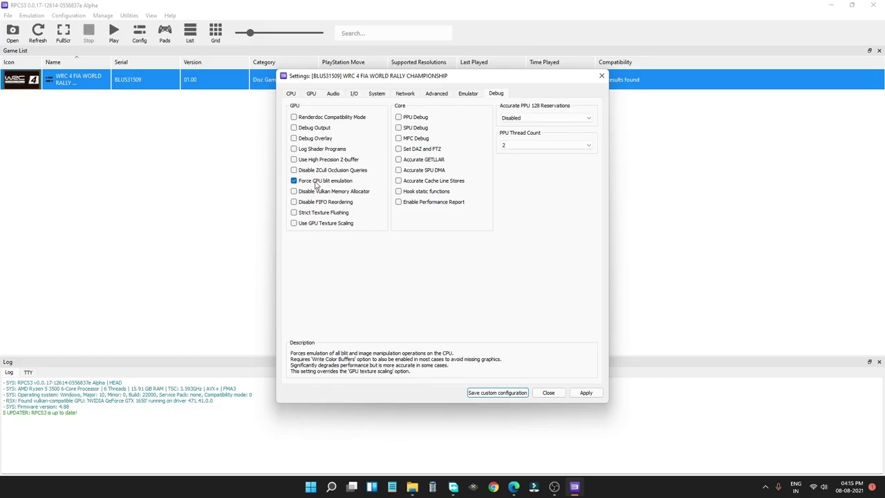
# - Turn Use GPU Texture Scaling on and back off, and save the custom configuration for WRC 4
pyautogui.click(322, 223)
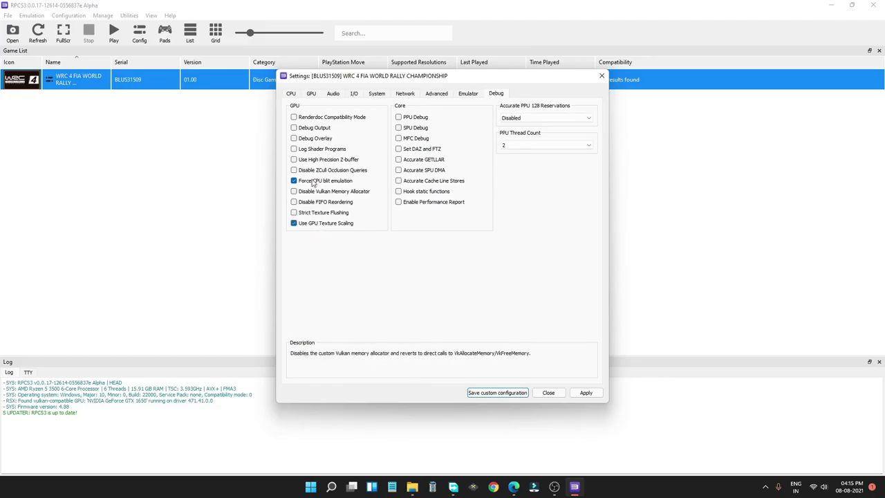
pyautogui.click(308, 225)
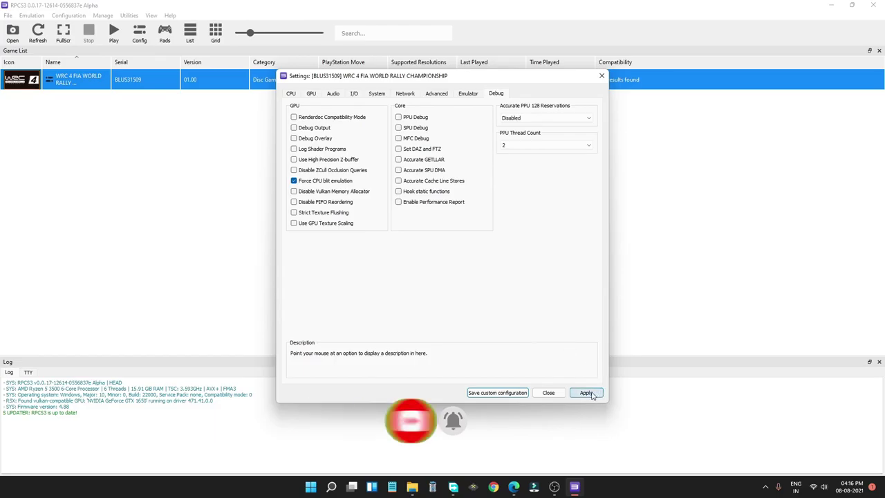
pyautogui.click(492, 393)
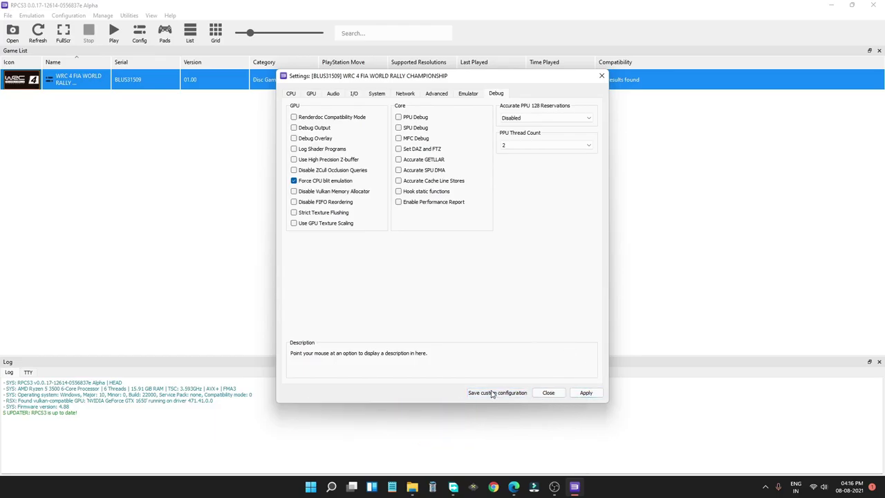
# - Boot WRC 4 with its custom configuration and maximize the game window
pyautogui.rightClick(57, 81)
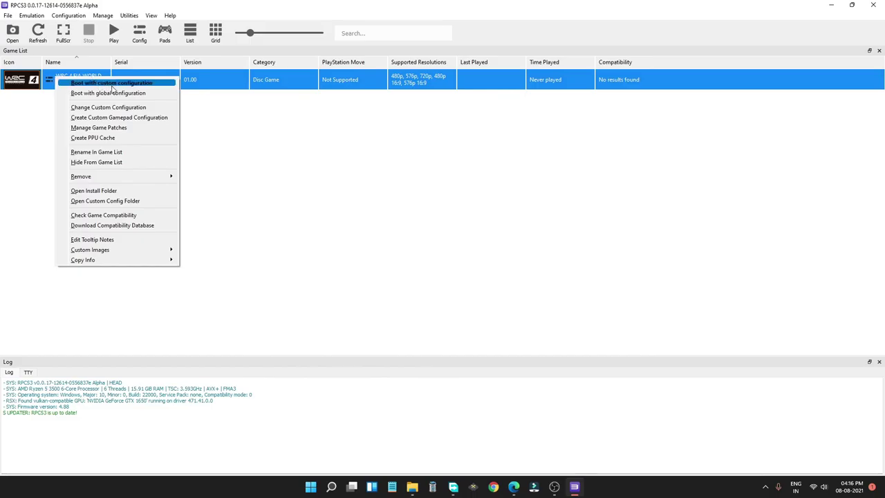
pyautogui.click(115, 85)
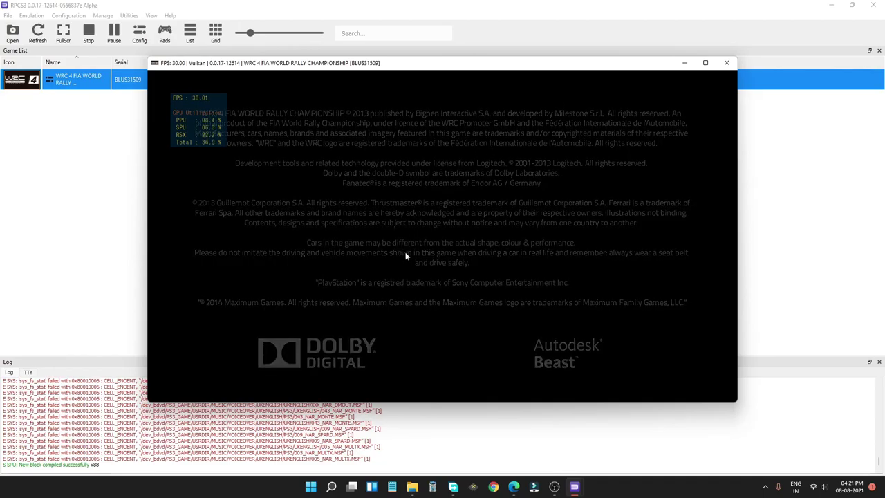
pyautogui.click(707, 63)
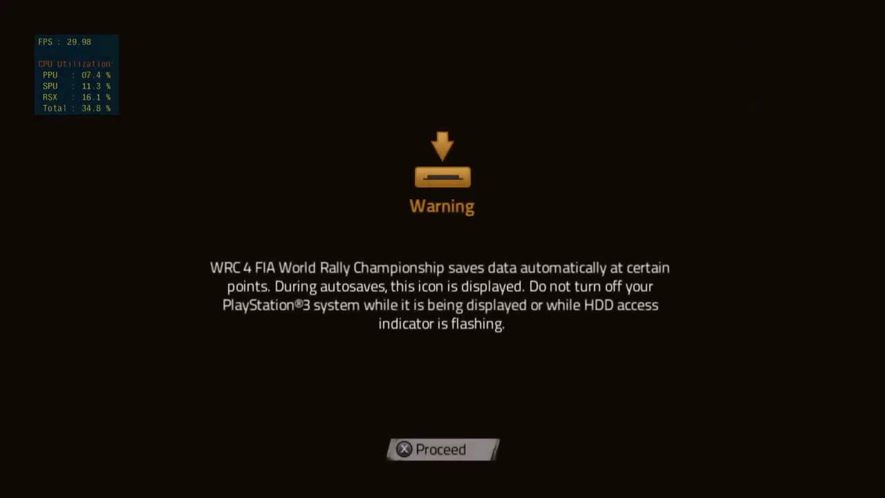
# - Accept the autosave warning and the default driver profile, and choose Single Rally in Rally Mode
pyautogui.press('x')
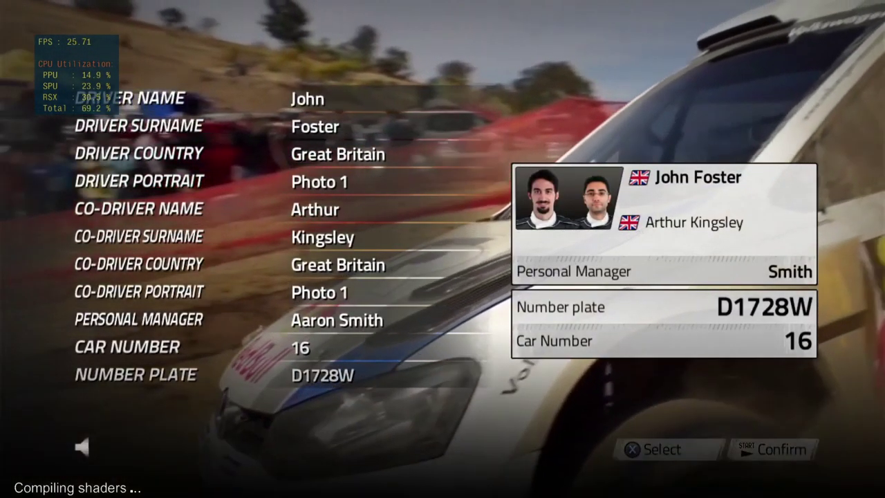
pyautogui.press('Return')
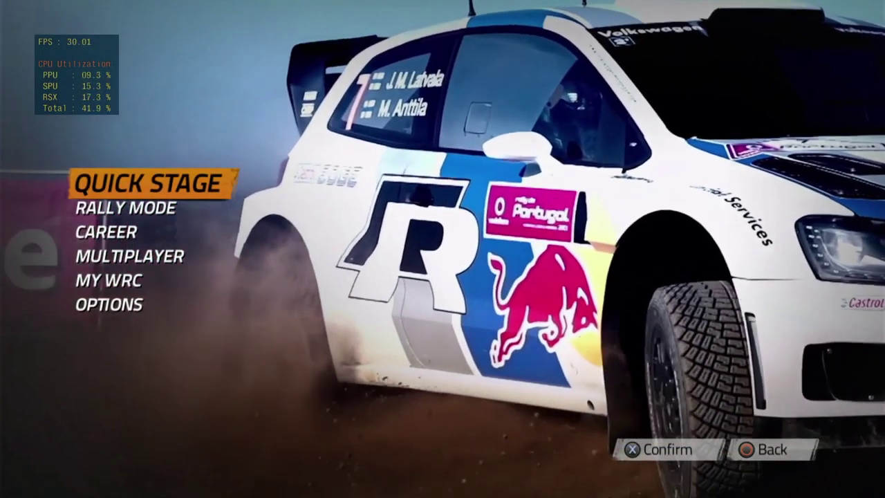
pyautogui.press('Return')
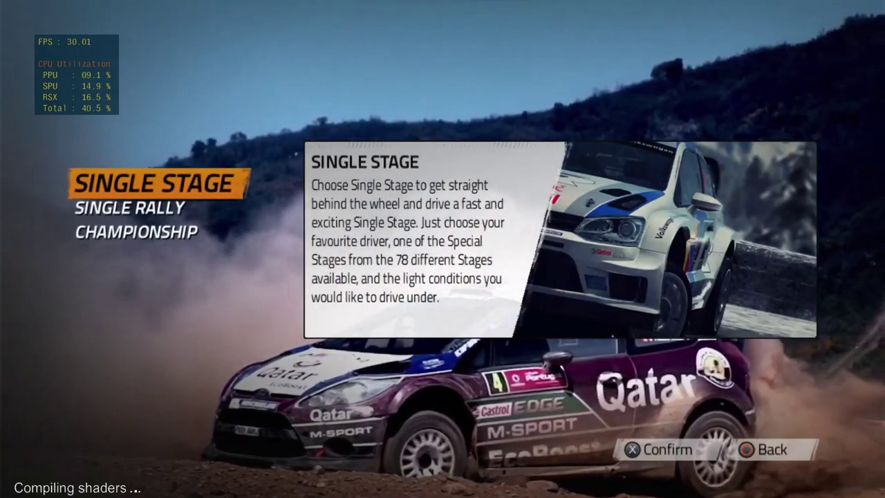
pyautogui.press('Down')
pyautogui.press('Up')
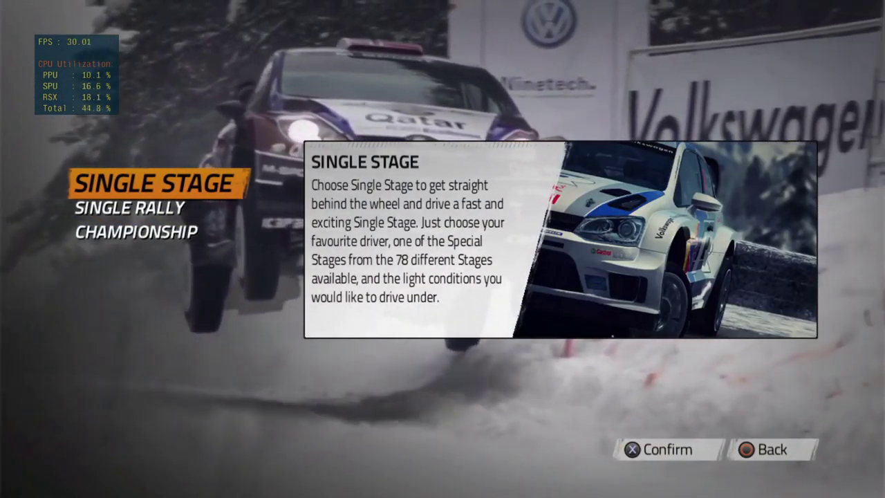
pyautogui.press('Down')
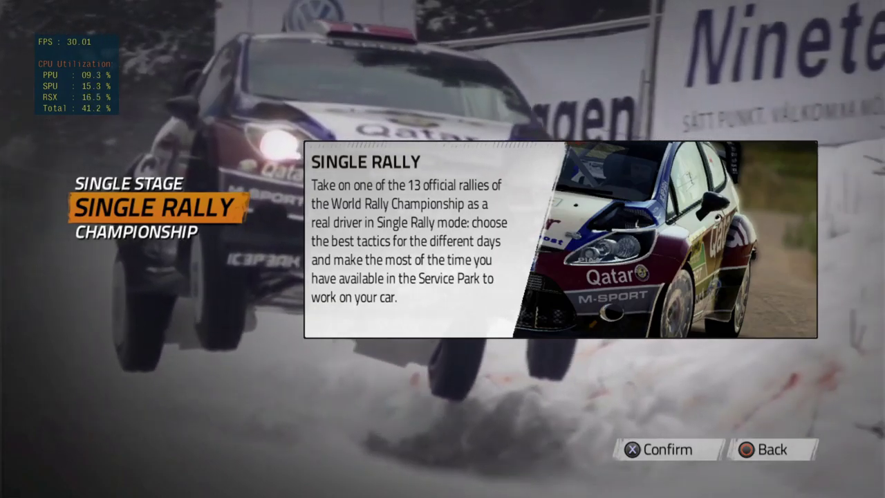
pyautogui.press('Return')
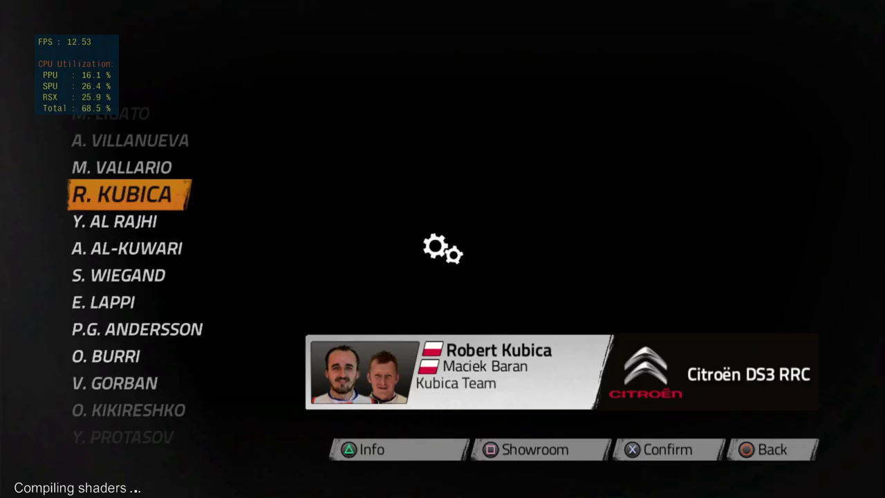
# - Choose M. Hudec from the driver list for the single rally
pyautogui.press('Down')
pyautogui.press('Down')
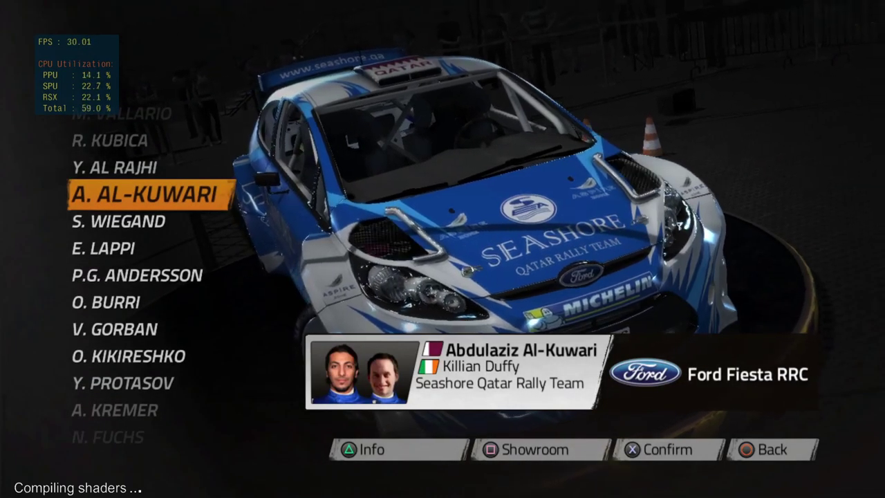
pyautogui.press('Down')
pyautogui.press('Down')
pyautogui.press('Down')
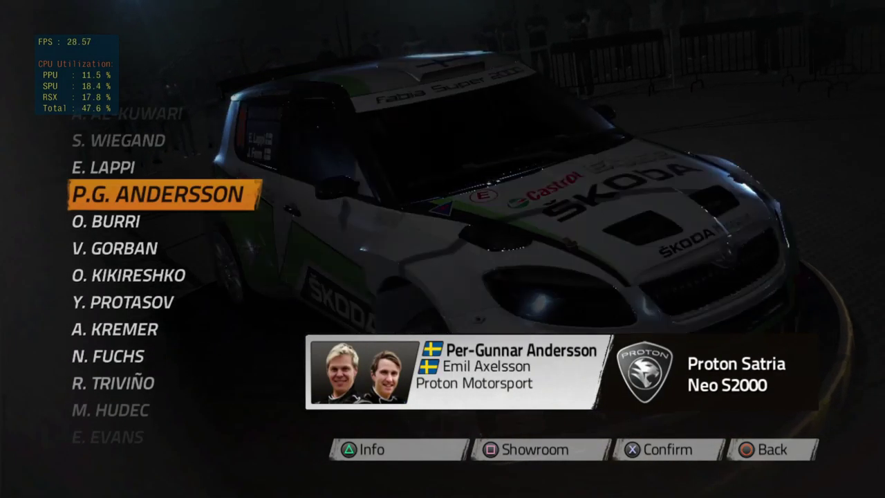
pyautogui.press('Down')
pyautogui.press('Down')
pyautogui.press('Down')
pyautogui.press('Down')
pyautogui.press('Down')
pyautogui.press('Down')
pyautogui.press('Down')
pyautogui.press('Down')
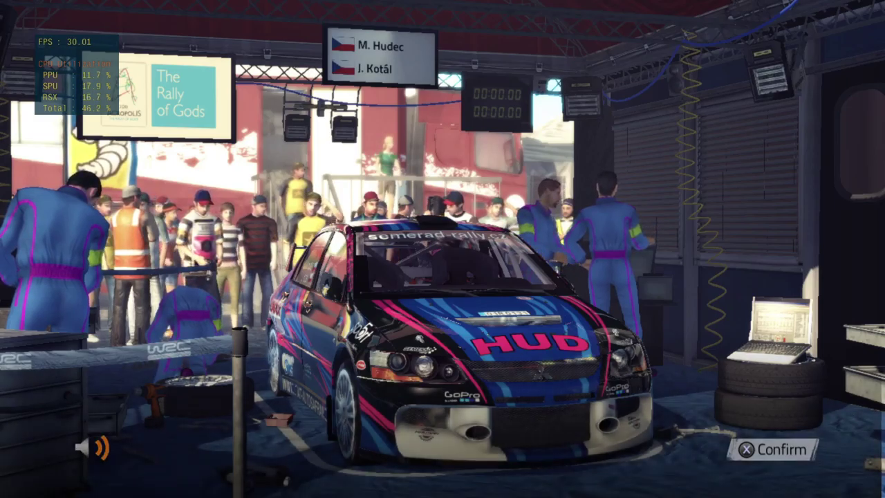
# - Resume from the service park pause menu and start the race on the Kineta stage
pyautogui.press('Escape')
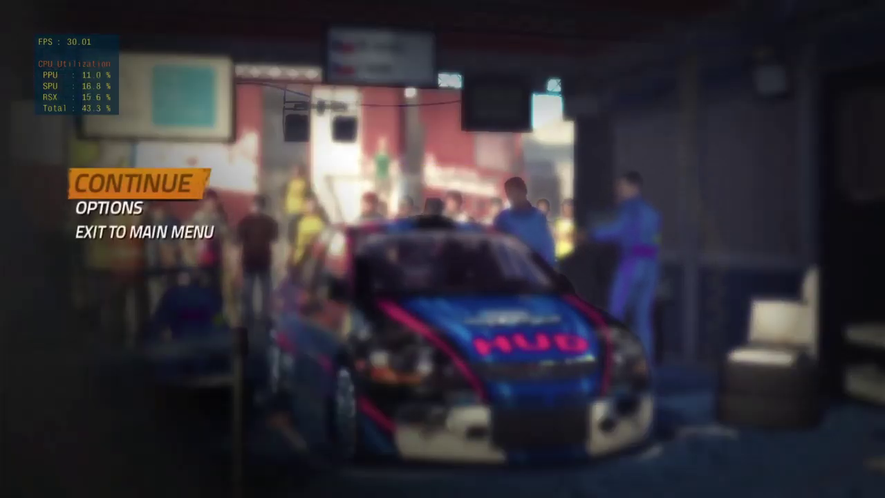
pyautogui.press('Return')
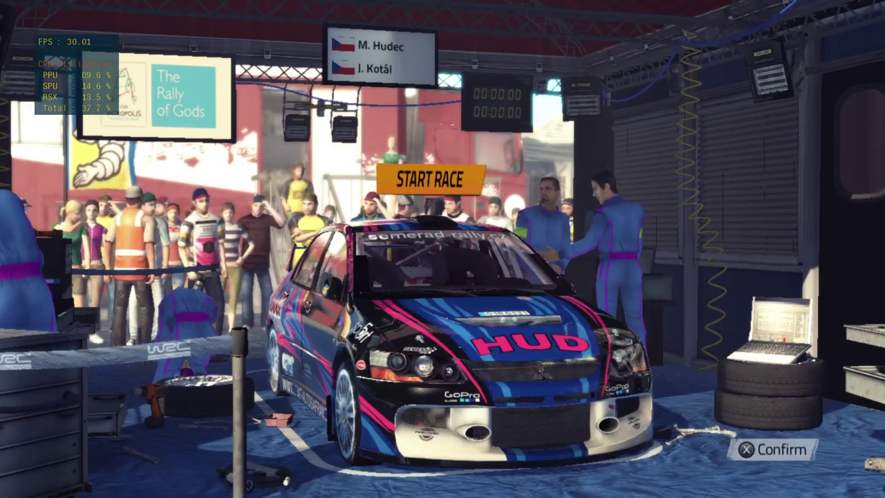
pyautogui.press('Return')
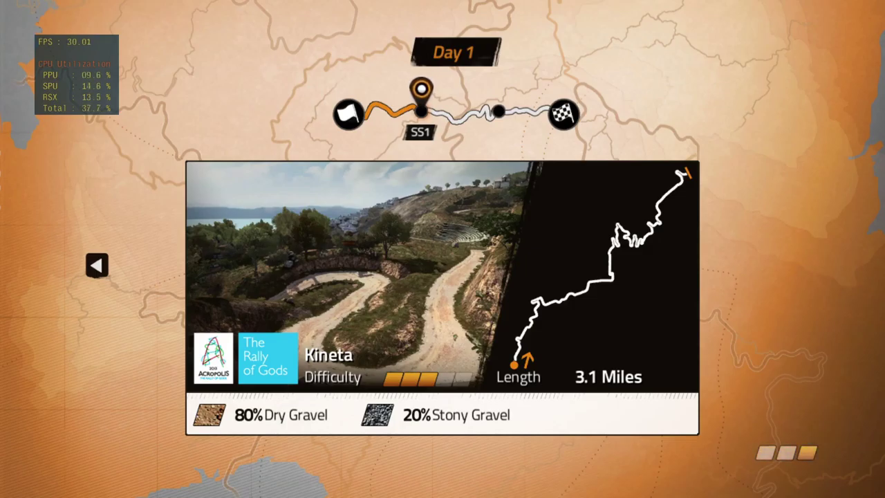
pyautogui.press('x')
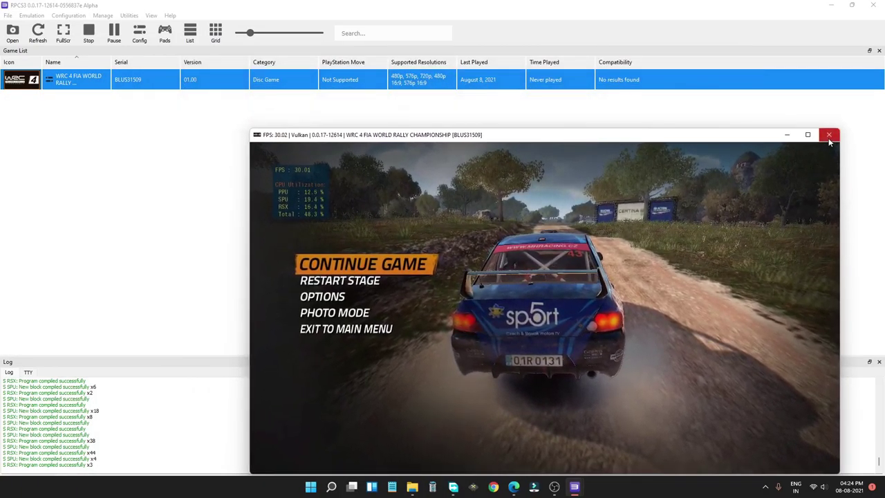
# - Close the WRC 4 game window and confirm exiting the game
pyautogui.click(829, 139)
pyautogui.click(498, 251)
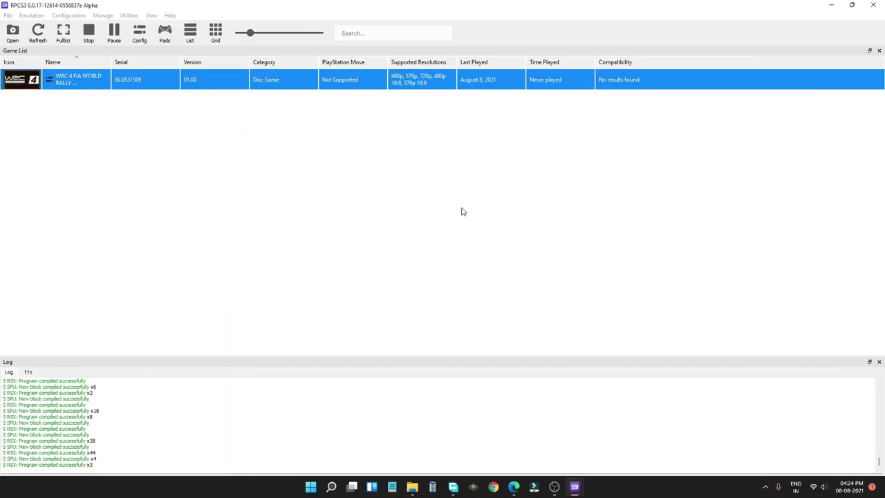